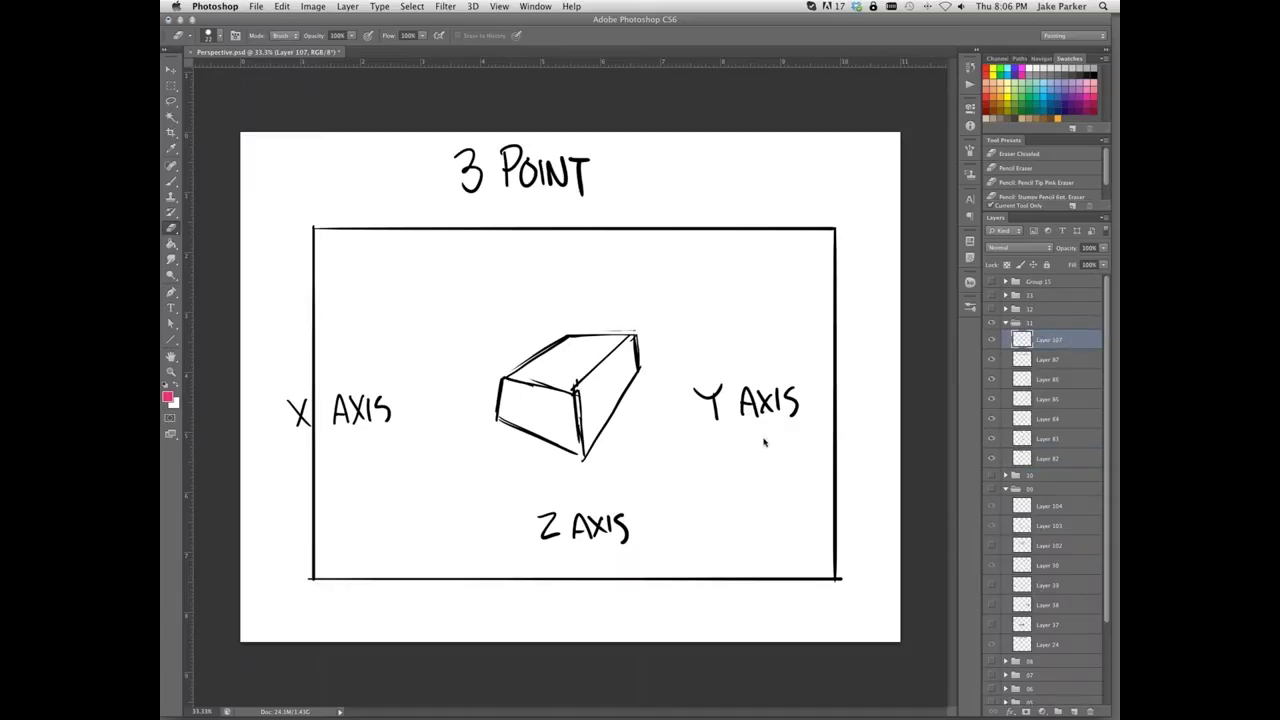
With the Brush, draw pink guide lines rising upward from the box's front edge, left side and top.
key(b)
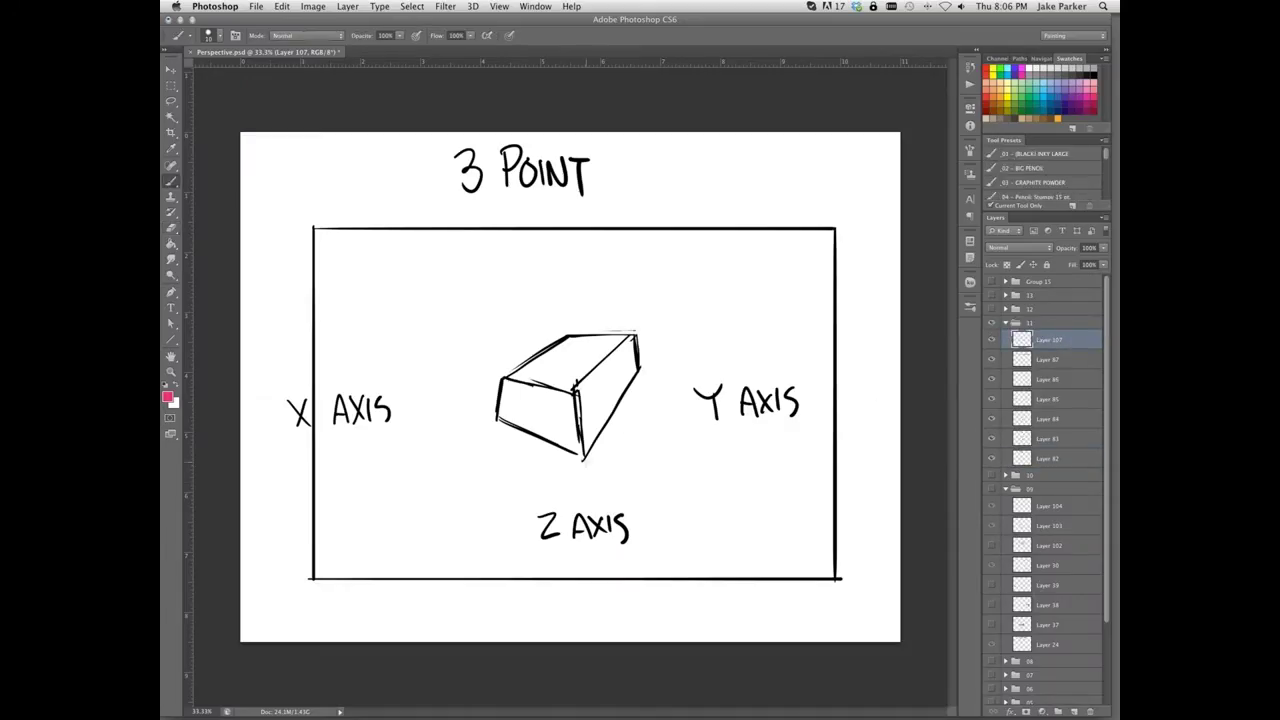
drag(575, 395, 560, 282)
drag(503, 414, 535, 258)
drag(636, 334, 616, 237)
drag(568, 334, 564, 196)
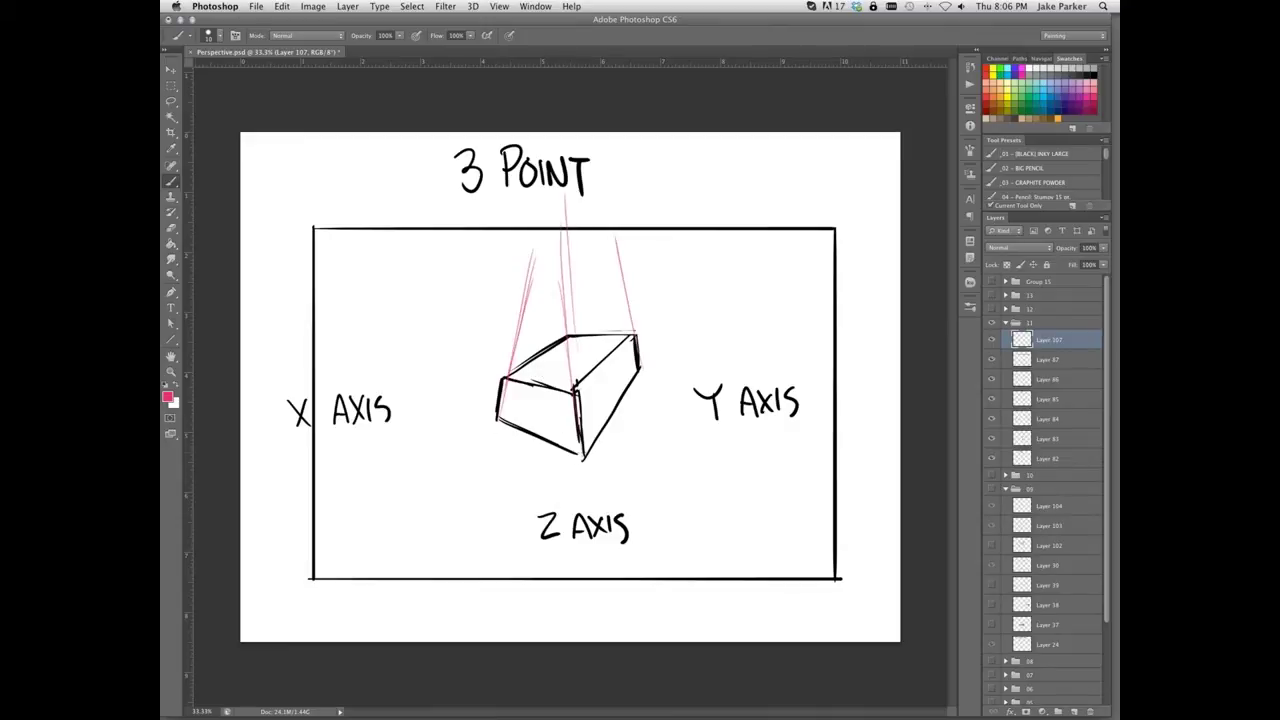
Draw pink guide lines from the box's left corners leftward toward the X AXIS label.
drag(498, 417, 397, 381)
drag(500, 377, 349, 351)
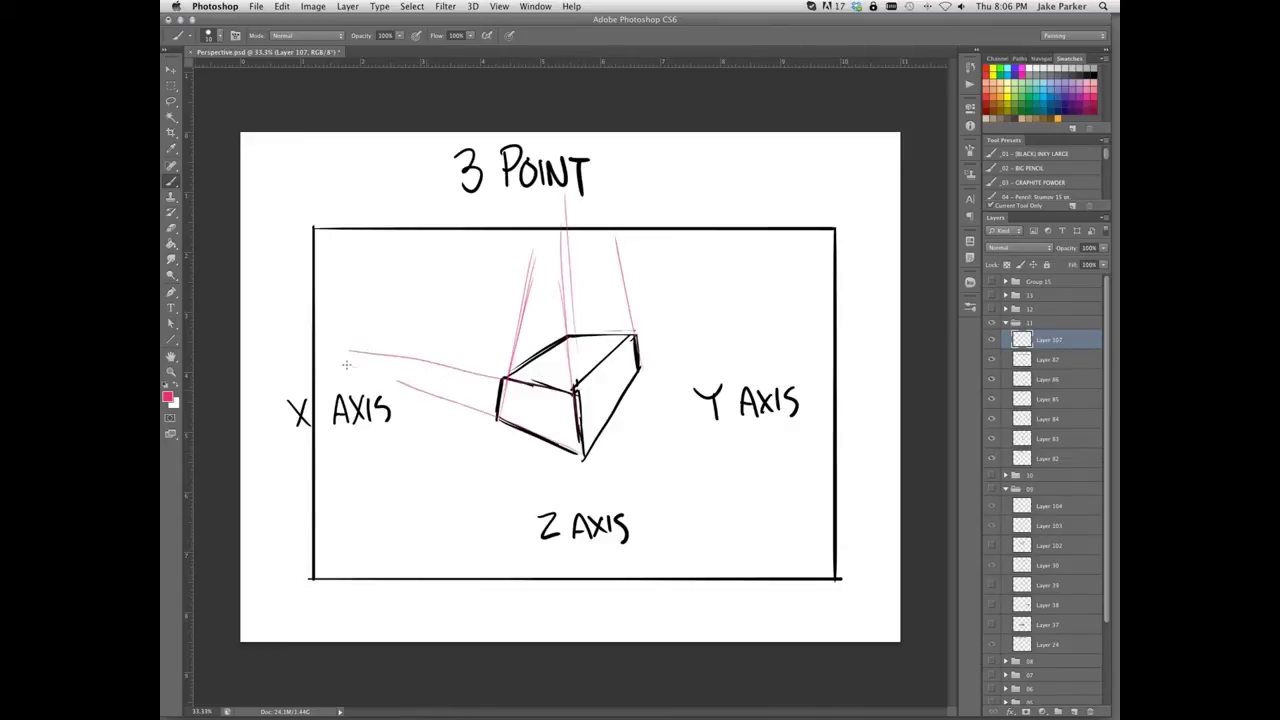
drag(410, 389, 298, 350)
Draw pink guide lines from the box's right side up-right, then hide Layer 86.
drag(632, 334, 688, 281)
drag(585, 436, 708, 269)
drag(640, 368, 748, 241)
drag(636, 334, 736, 236)
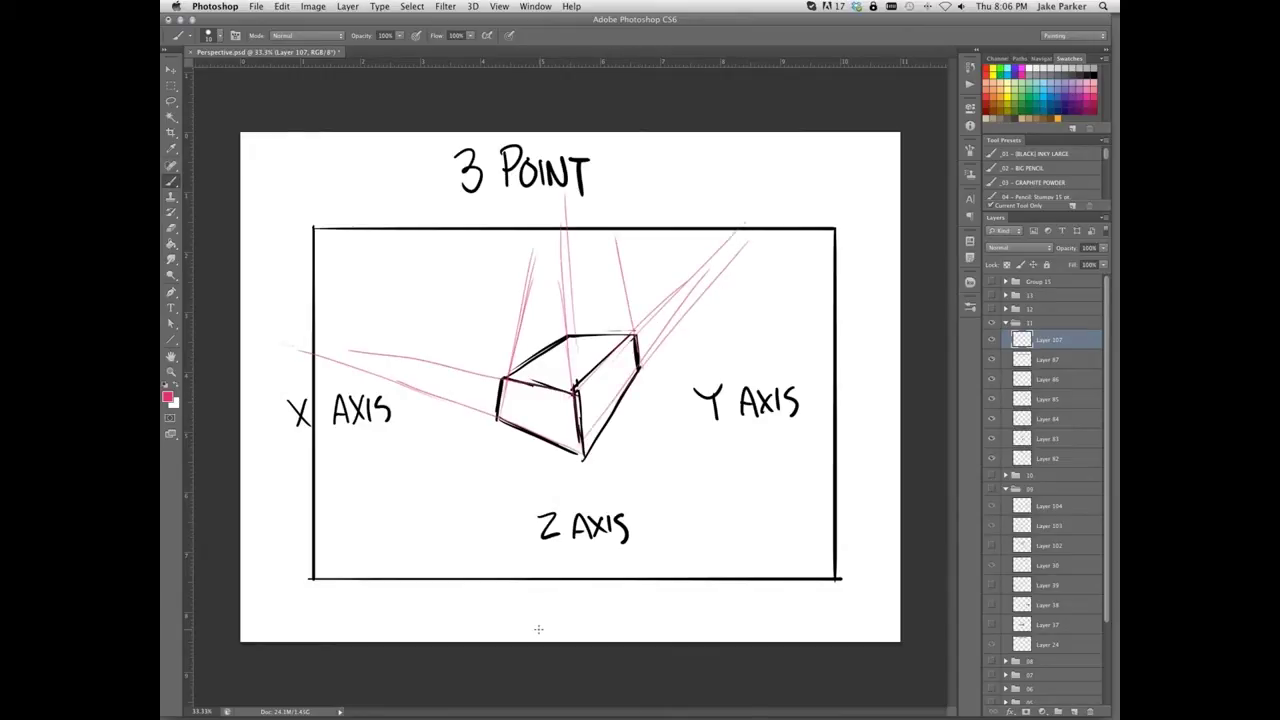
click(992, 380)
Hide the box and axis label layers and clear the pink sketch from the canvas.
drag(993, 397, 992, 458)
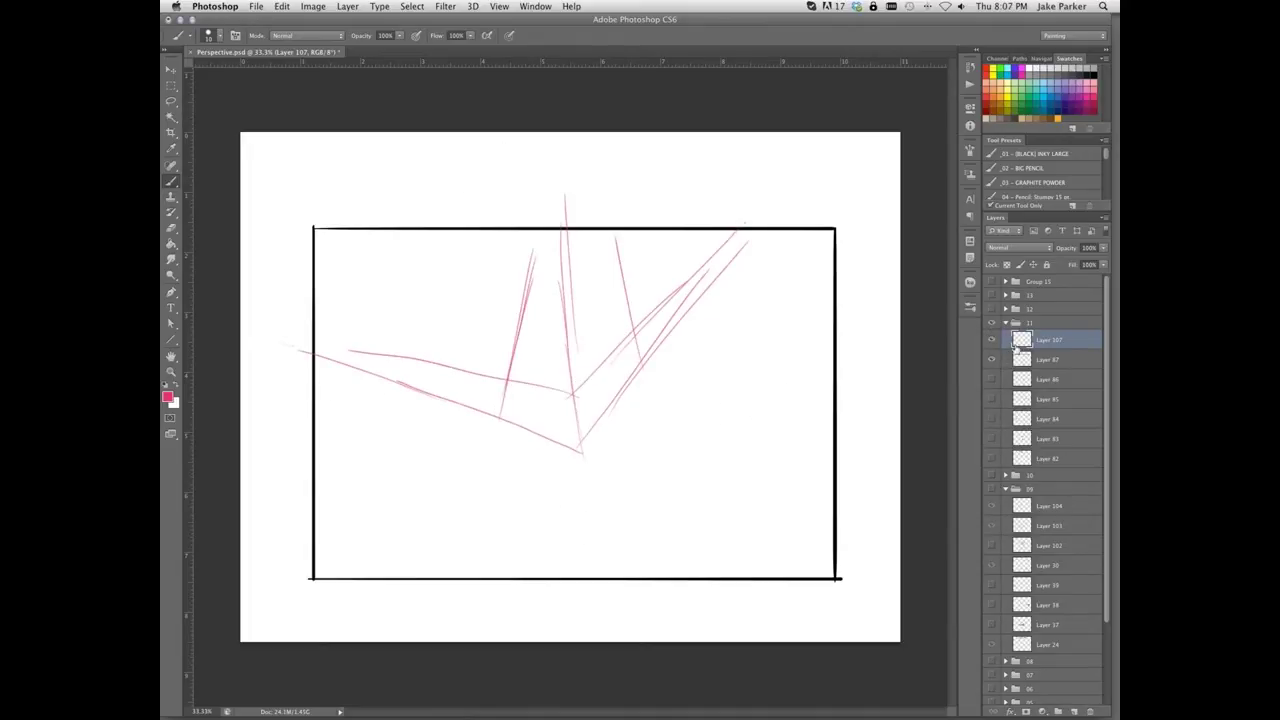
key(super+a)
key(Delete)
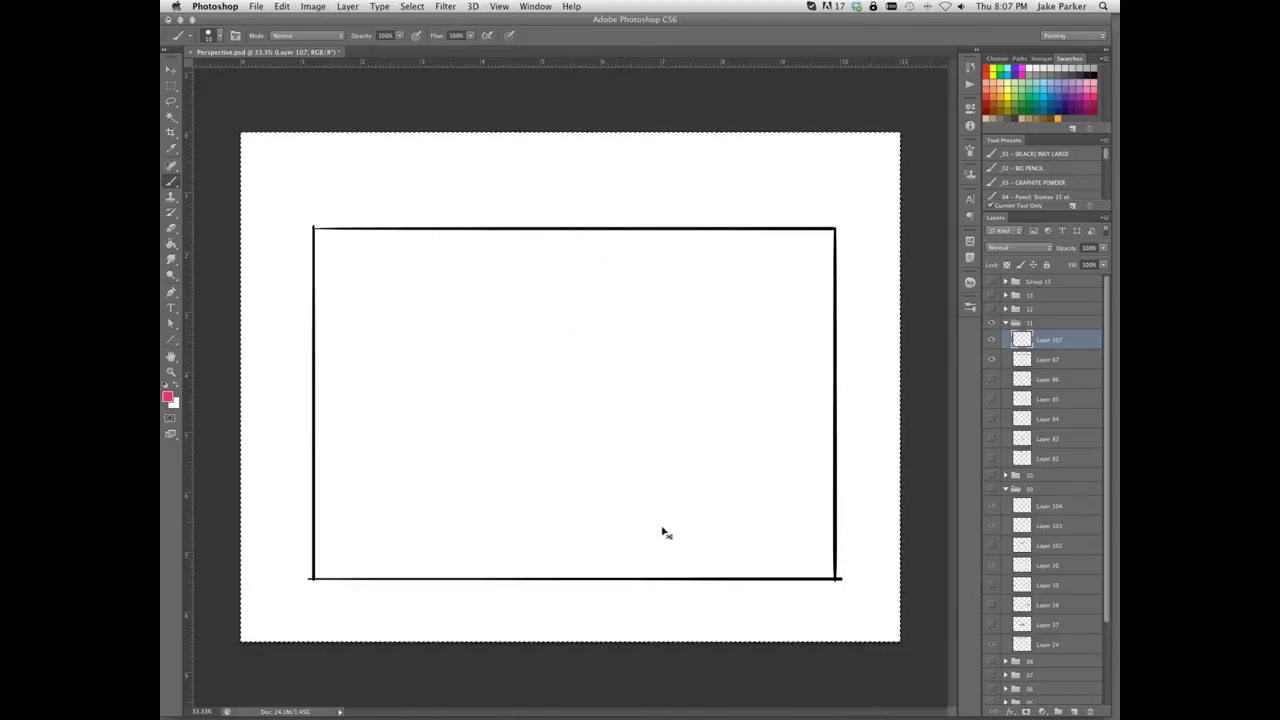
key(super+d)
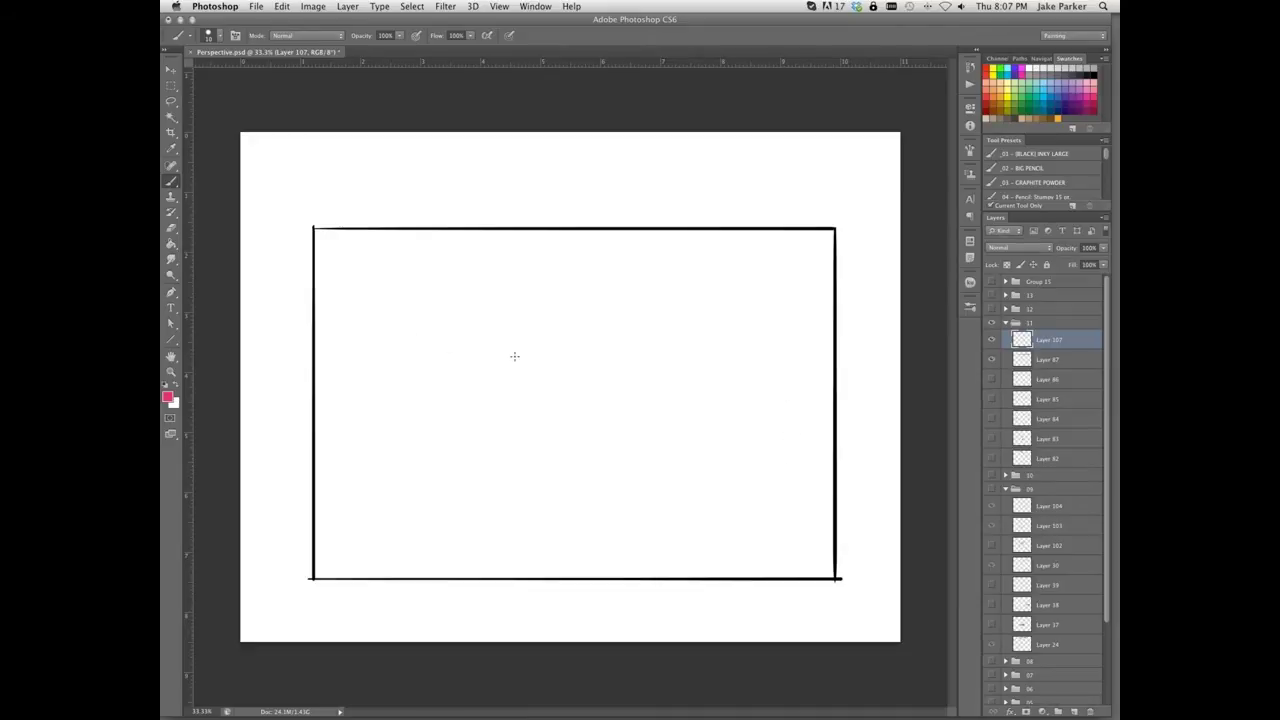
Sketch a red horizontal line with a small camera icon and its sight lines.
drag(460, 358, 699, 358)
drag(500, 342, 641, 344)
mouse_move(500, 336)
mouse_down()
mouse_move(577, 269)
mouse_move(656, 211)
mouse_up()
mouse_move(615, 344)
mouse_down()
mouse_move(617, 313)
mouse_move(710, 317)
mouse_move(760, 344)
mouse_up()
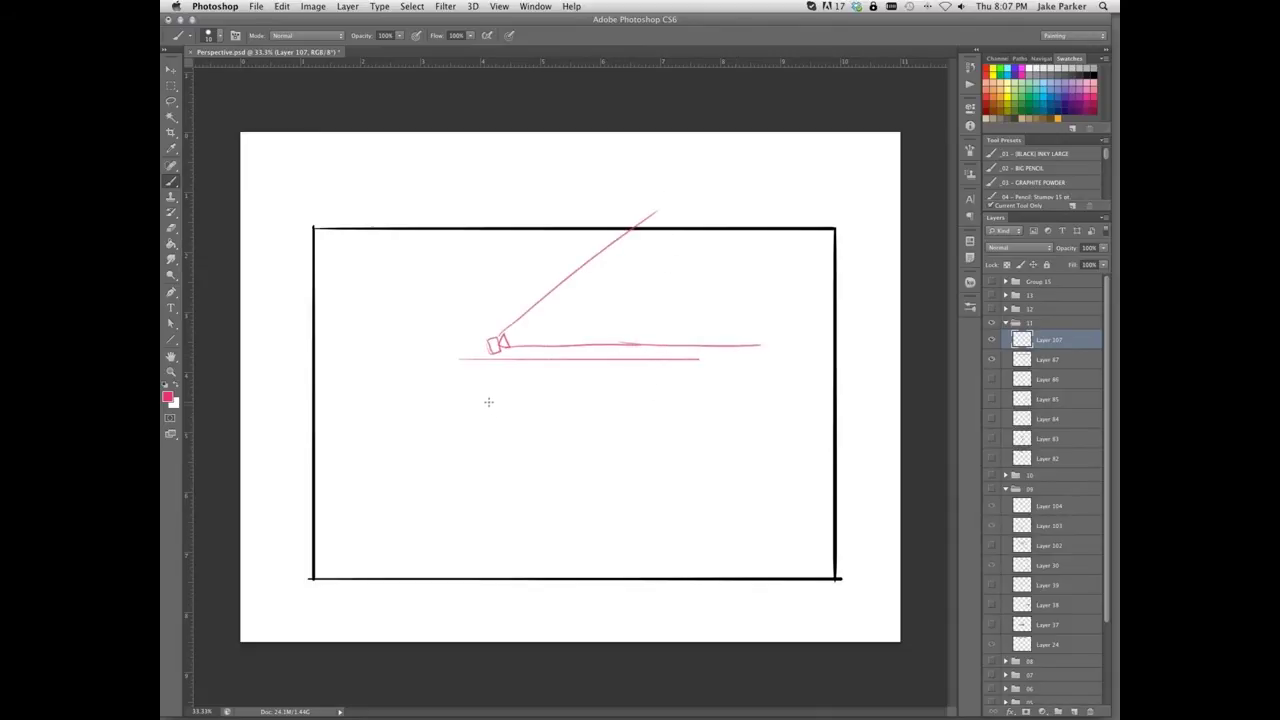
Sketch a lower camera with sight lines, then hide Layer 107 and add a new layer.
drag(489, 413, 529, 500)
drag(508, 432, 678, 474)
drag(527, 496, 586, 598)
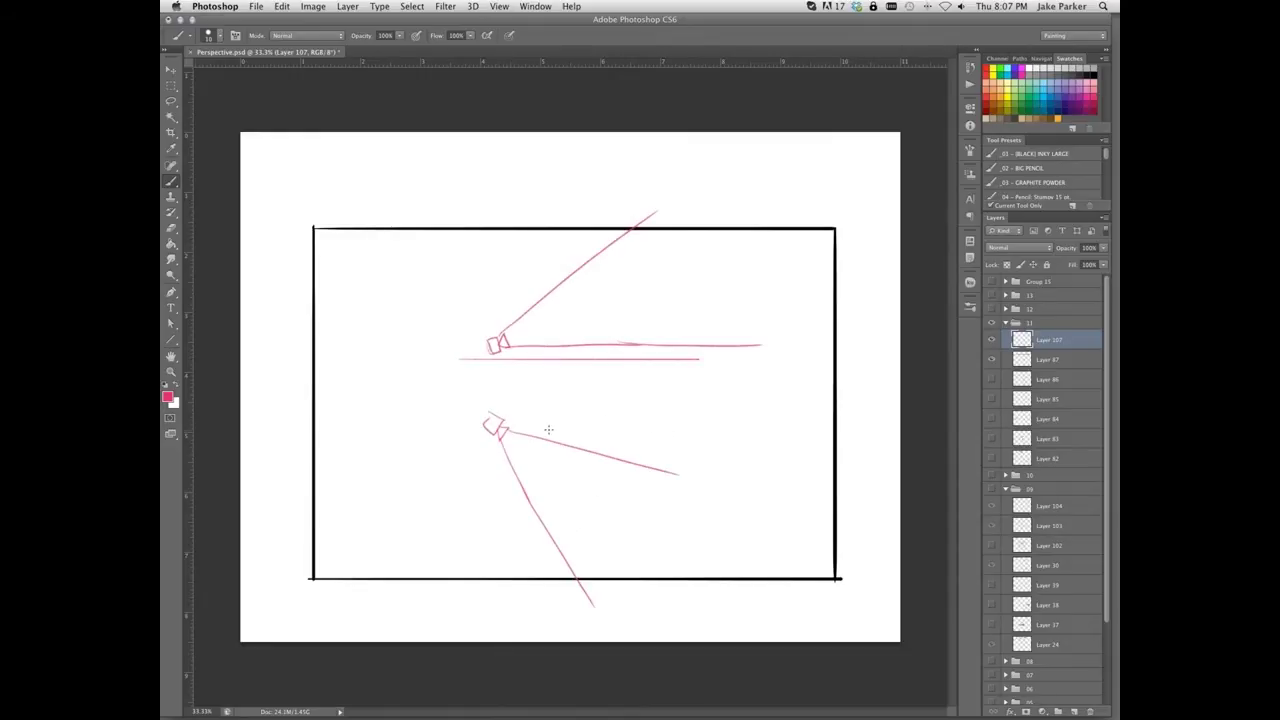
click(991, 340)
click(1075, 711)
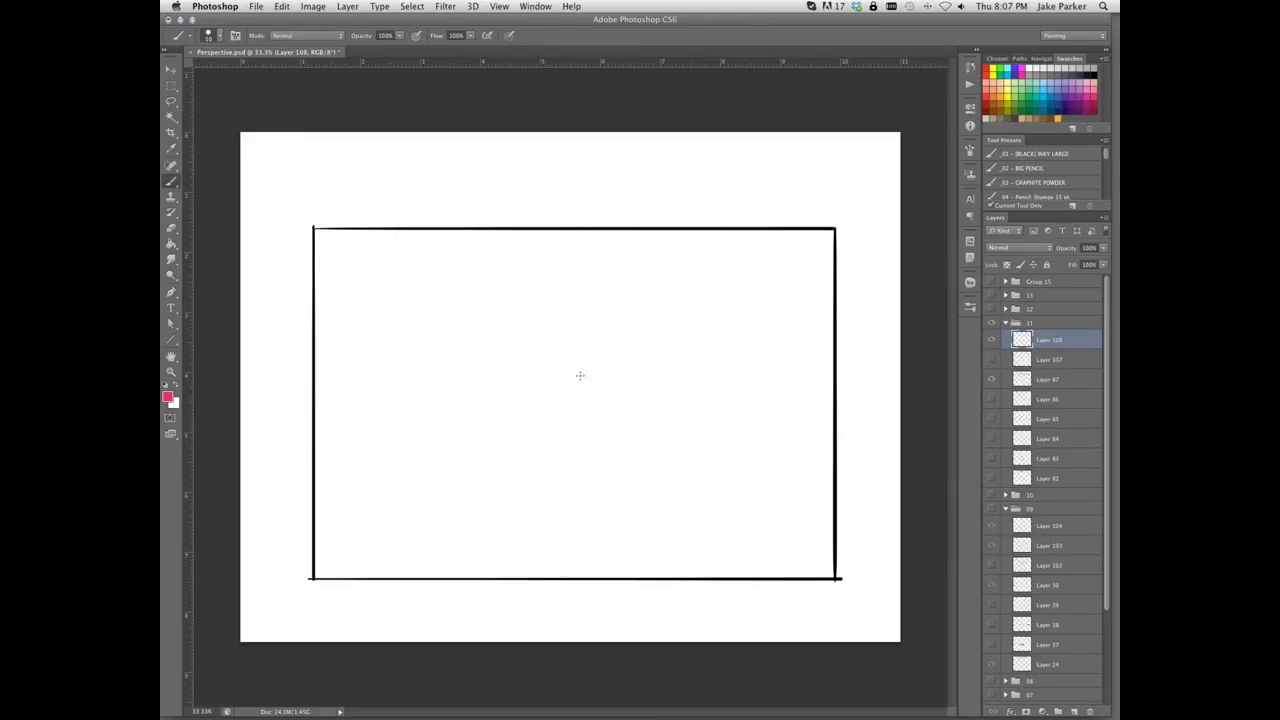
Mark the bottom, left and right vanishing points as pink dots.
click(551, 606)
click(267, 292)
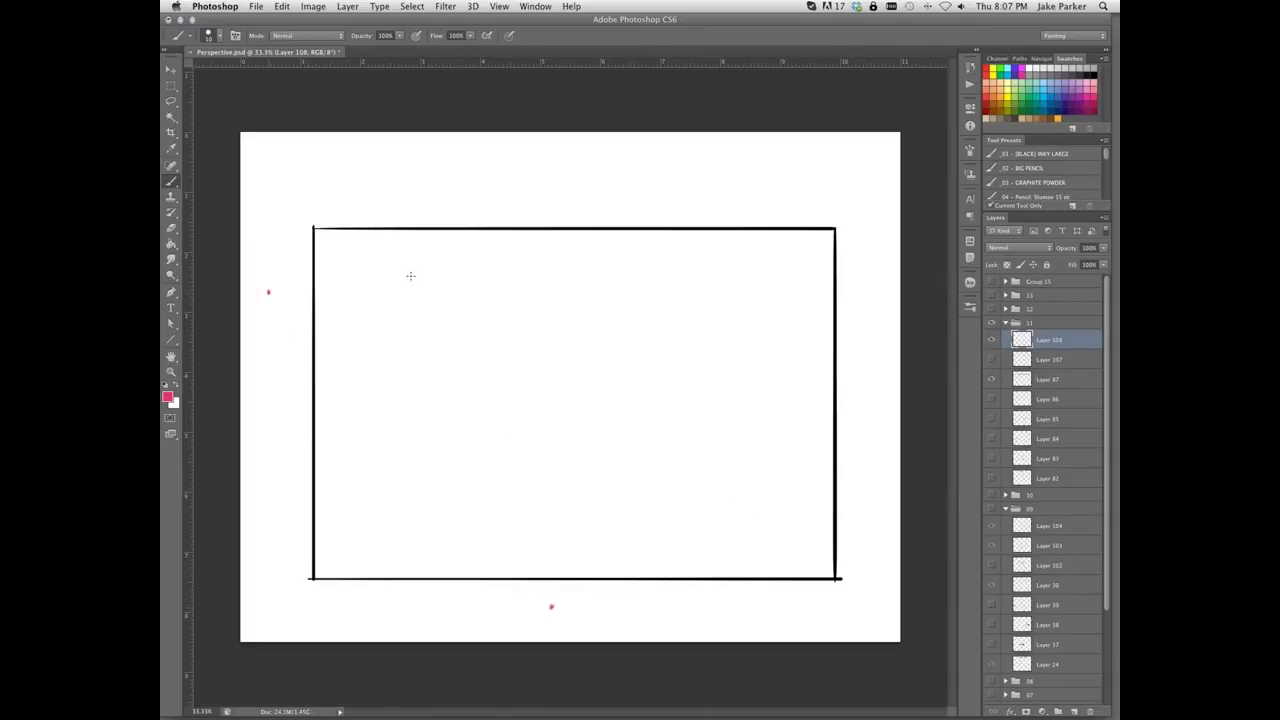
click(873, 280)
Draw a straight pink horizon line between the left and right vanishing points, re-marking the right dot.
mouse_move(268, 292)
mouse_down()
mouse_move(885, 301)
mouse_move(297, 297)
mouse_up()
drag(862, 301, 288, 296)
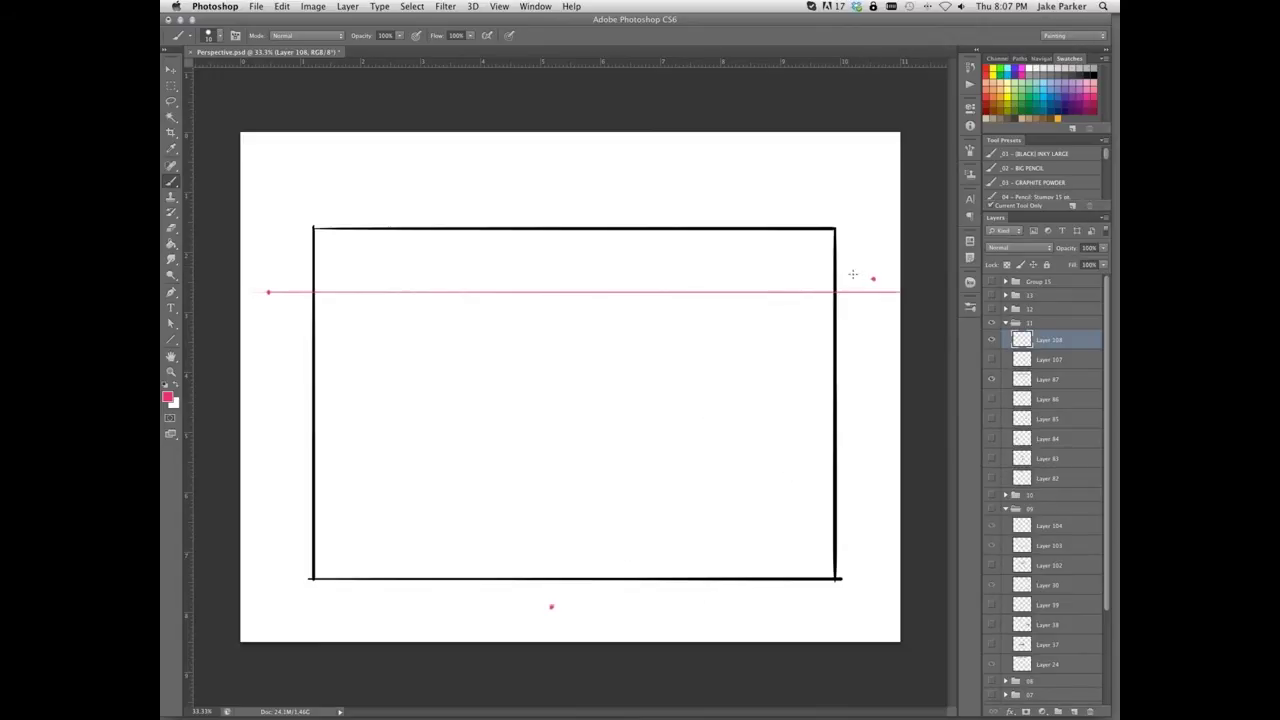
key(e)
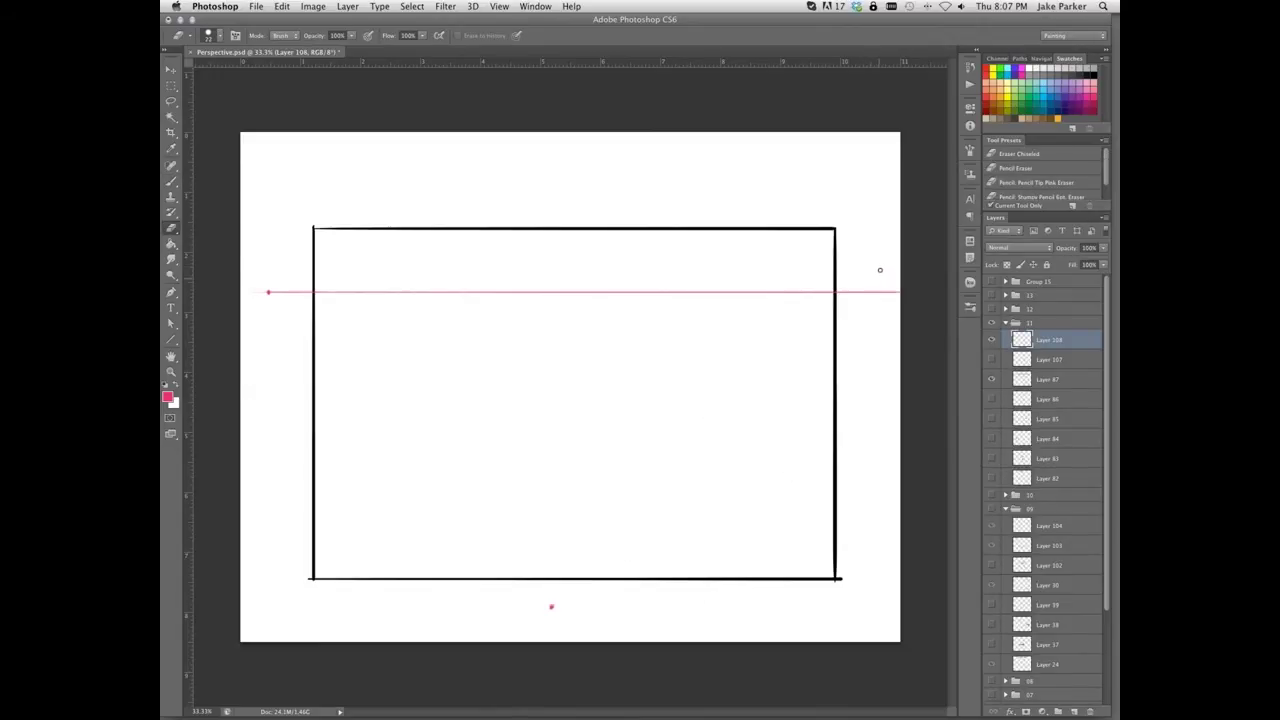
key(b)
click(877, 291)
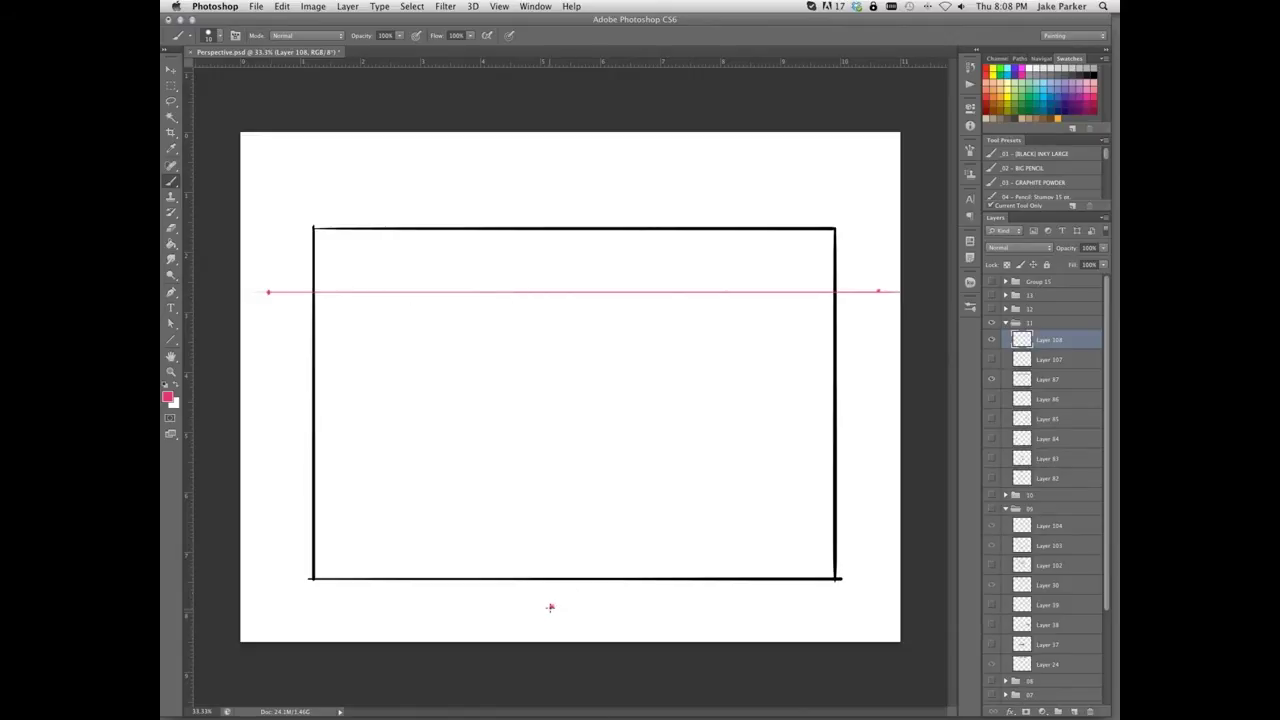
Draw two straight pink lines up from the bottom vanishing point and two from the left one.
shift+click(796, 208)
key(super+z)
shift+click(792, 195)
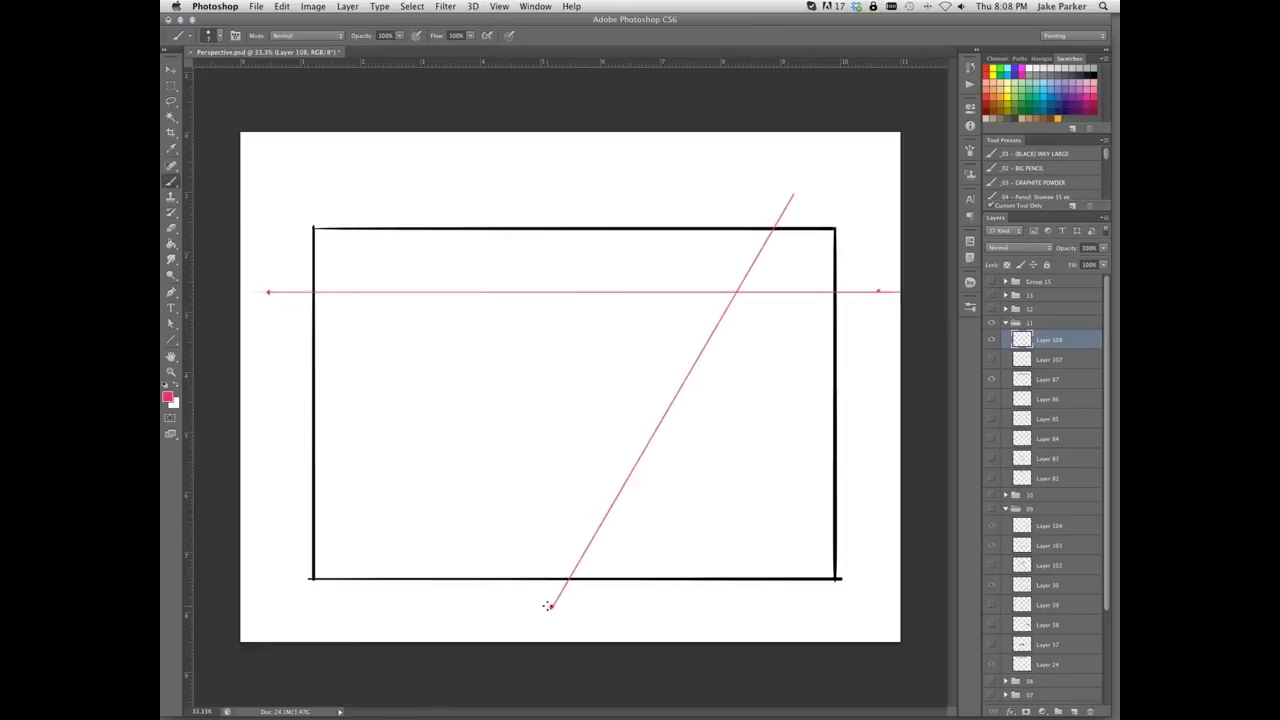
shift+click(678, 166)
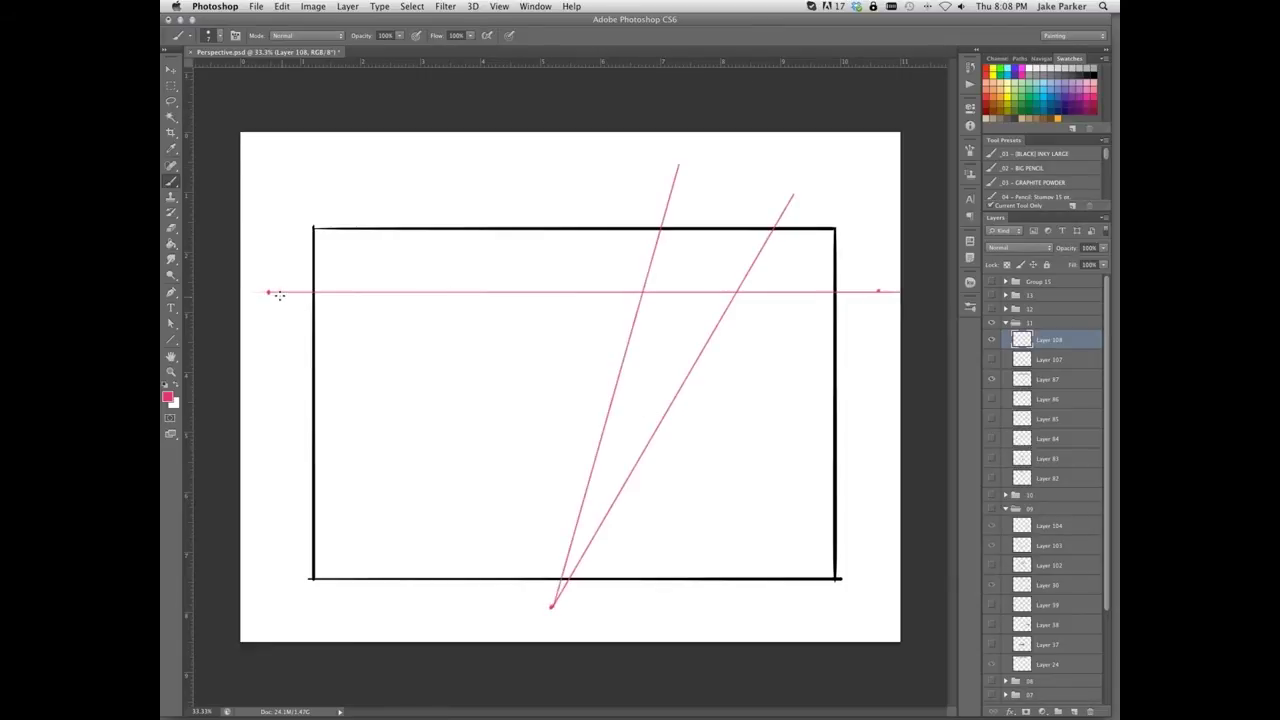
shift+click(760, 446)
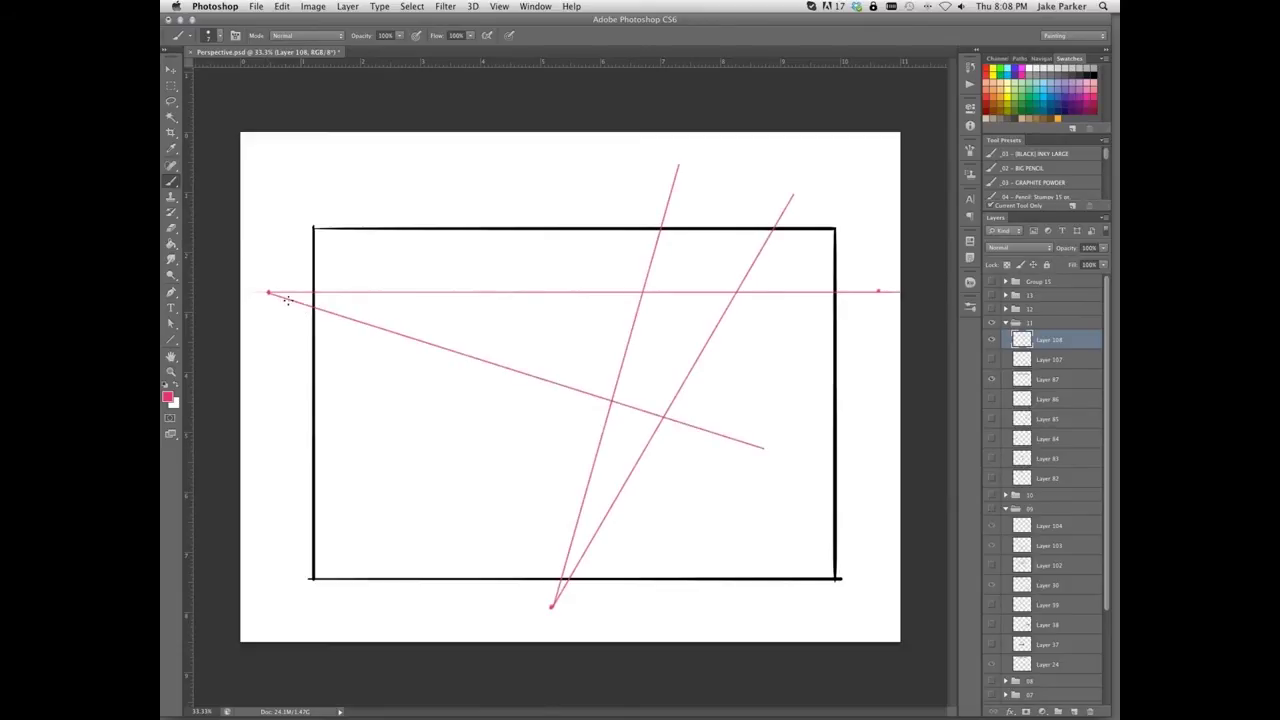
shift+click(851, 362)
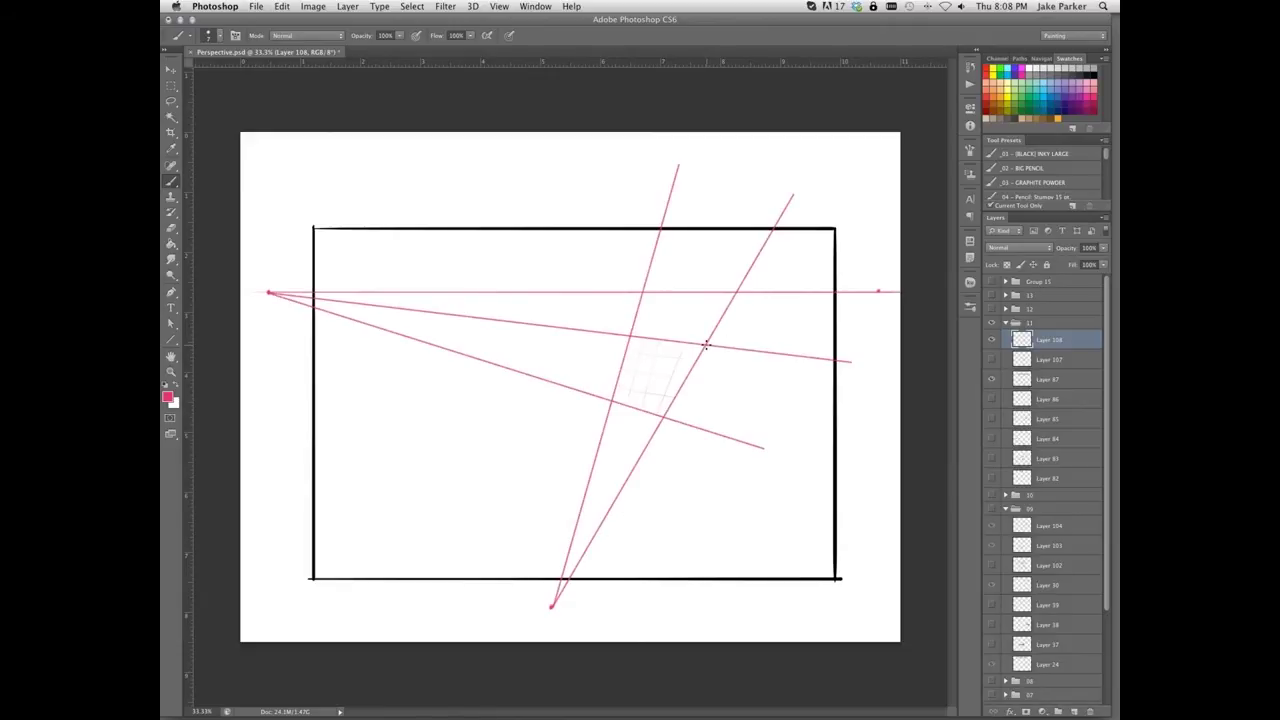
Draw pink lines from the box corners to the right vanishing point and connect the remaining corners.
shift+click(876, 291)
shift+click(877, 291)
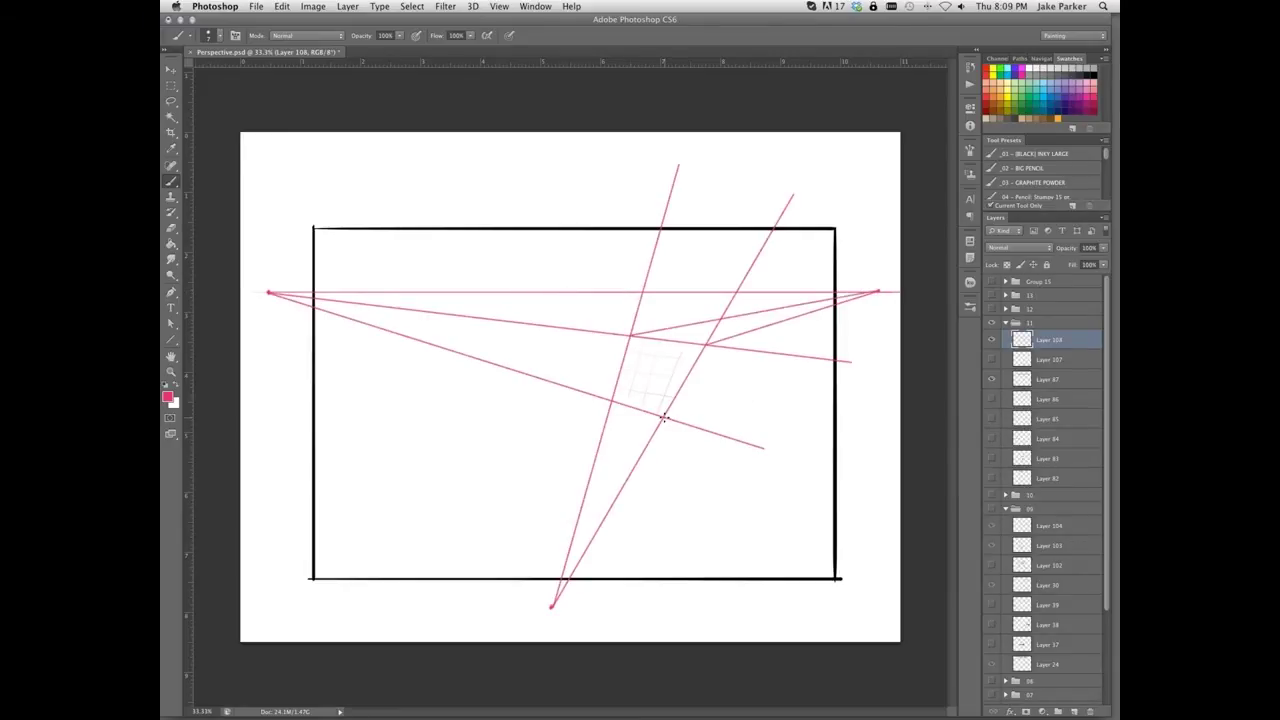
shift+click(877, 291)
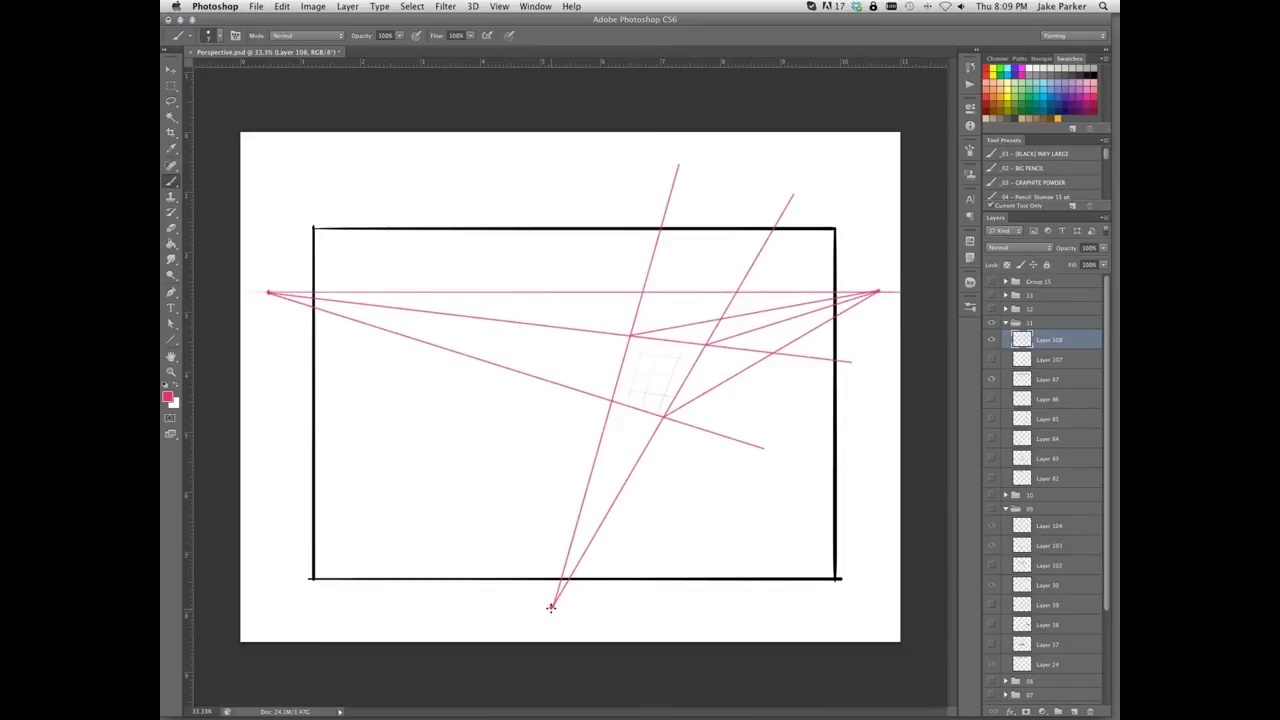
shift+click(741, 336)
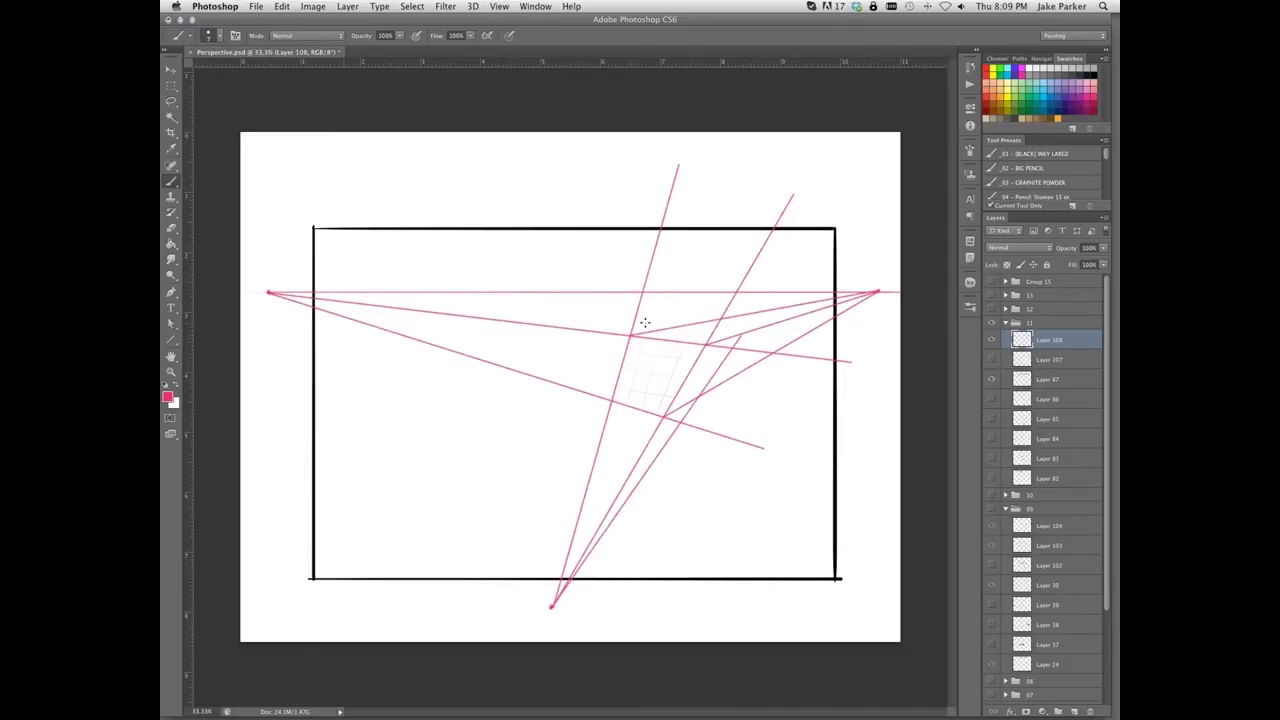
shift+click(741, 334)
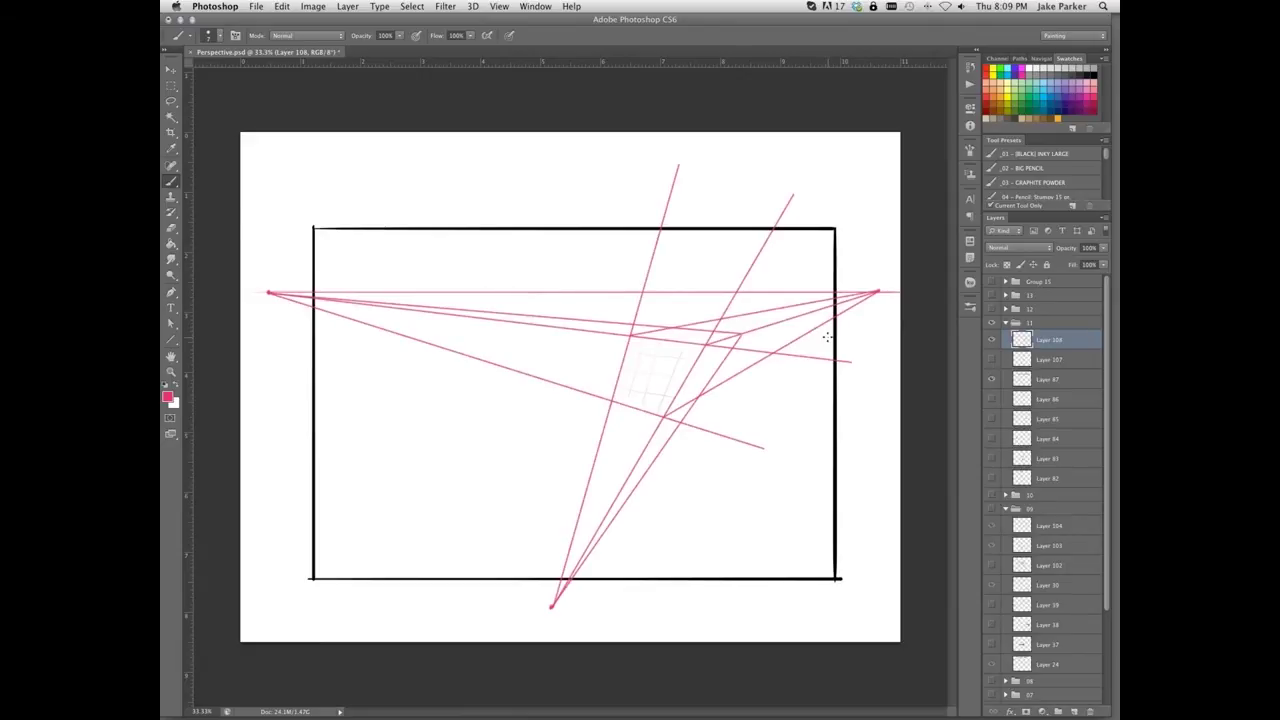
On a new layer, outline the box in dark grey strokes.
click(1017, 114)
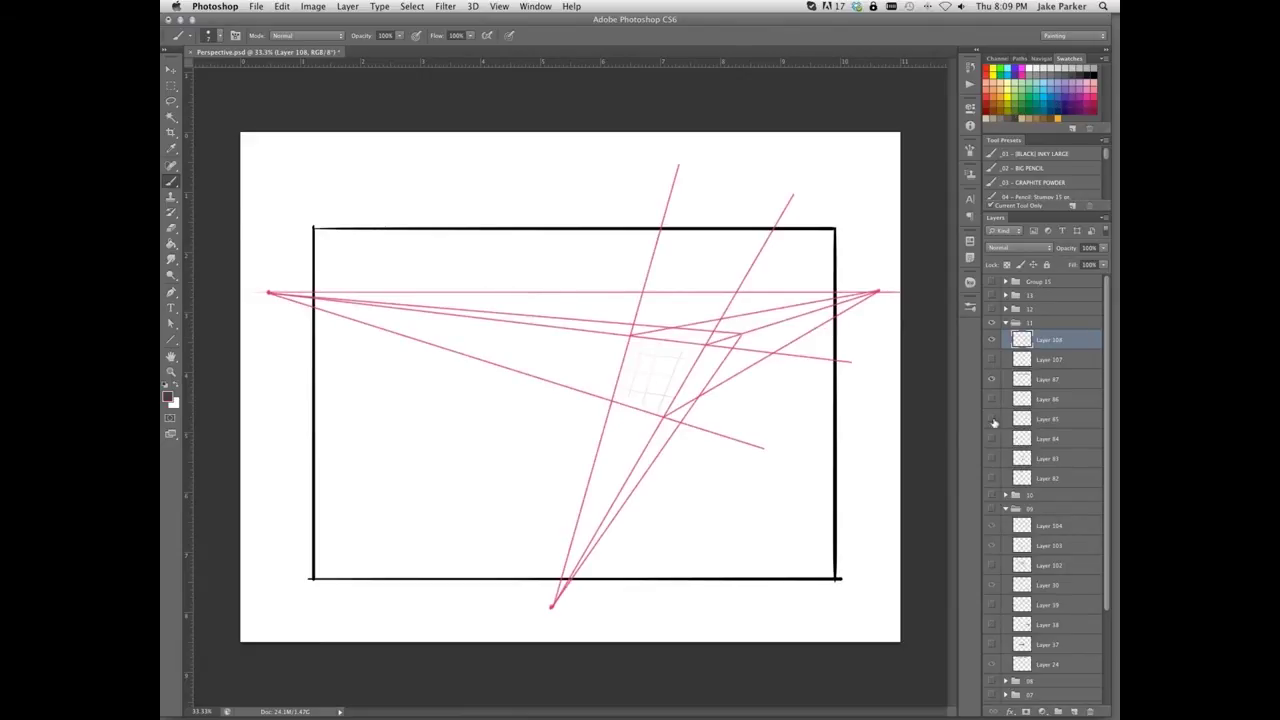
click(1074, 711)
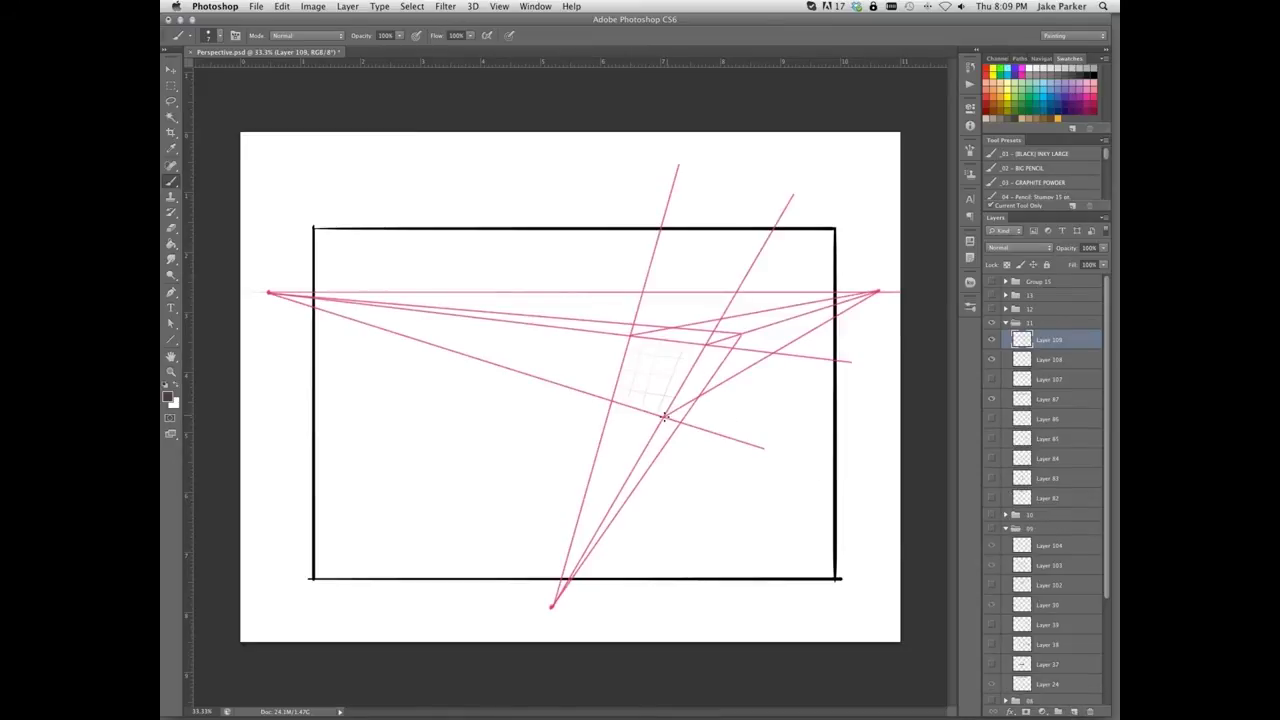
mouse_move(665, 416)
mouse_down()
mouse_move(741, 333)
mouse_move(629, 338)
mouse_move(609, 397)
mouse_move(656, 412)
mouse_move(672, 362)
mouse_move(669, 418)
mouse_move(702, 381)
mouse_move(671, 406)
mouse_move(706, 348)
mouse_move(636, 342)
mouse_up()
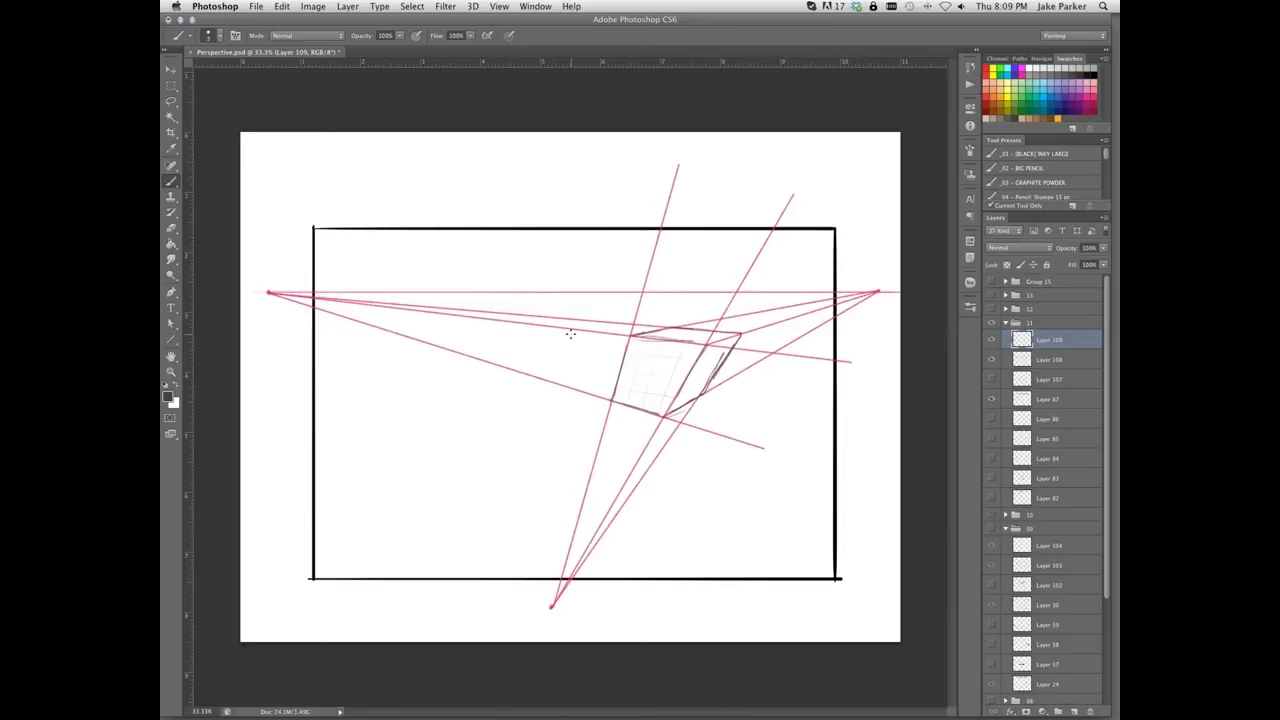
Hide the dark box outline and pink perspective layers, then add blank Layer 110.
click(991, 340)
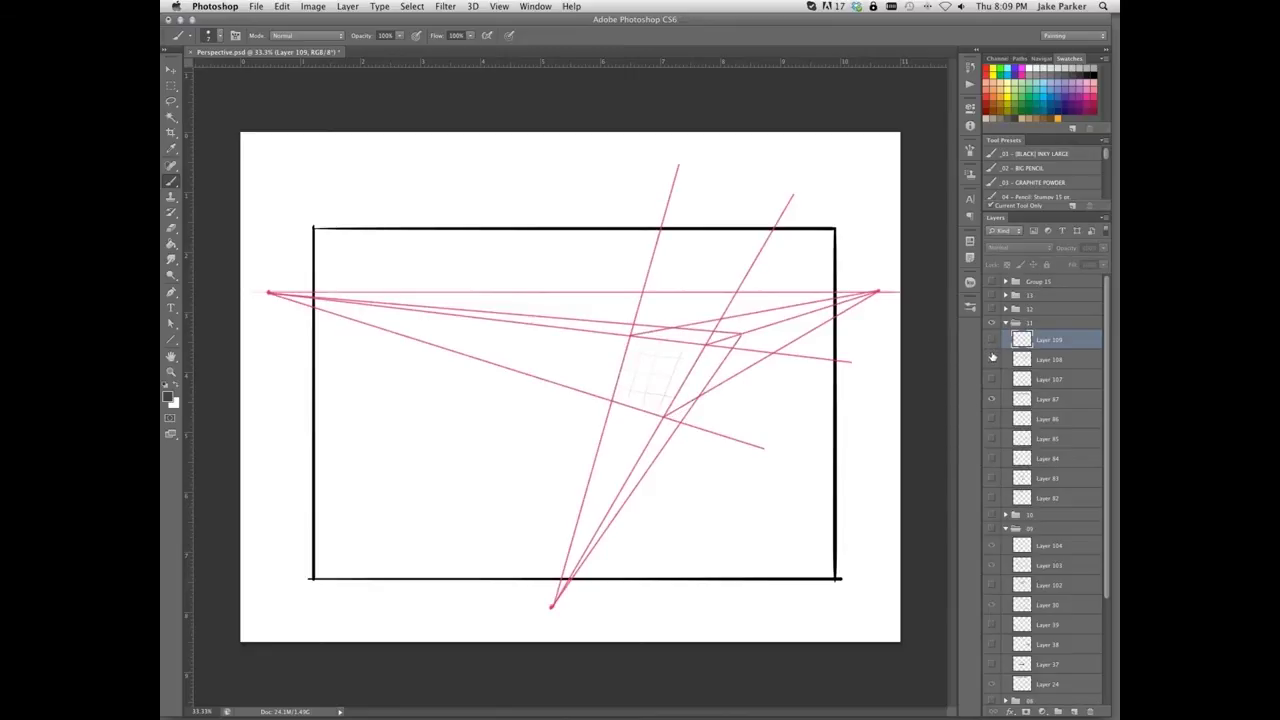
click(991, 359)
click(1074, 711)
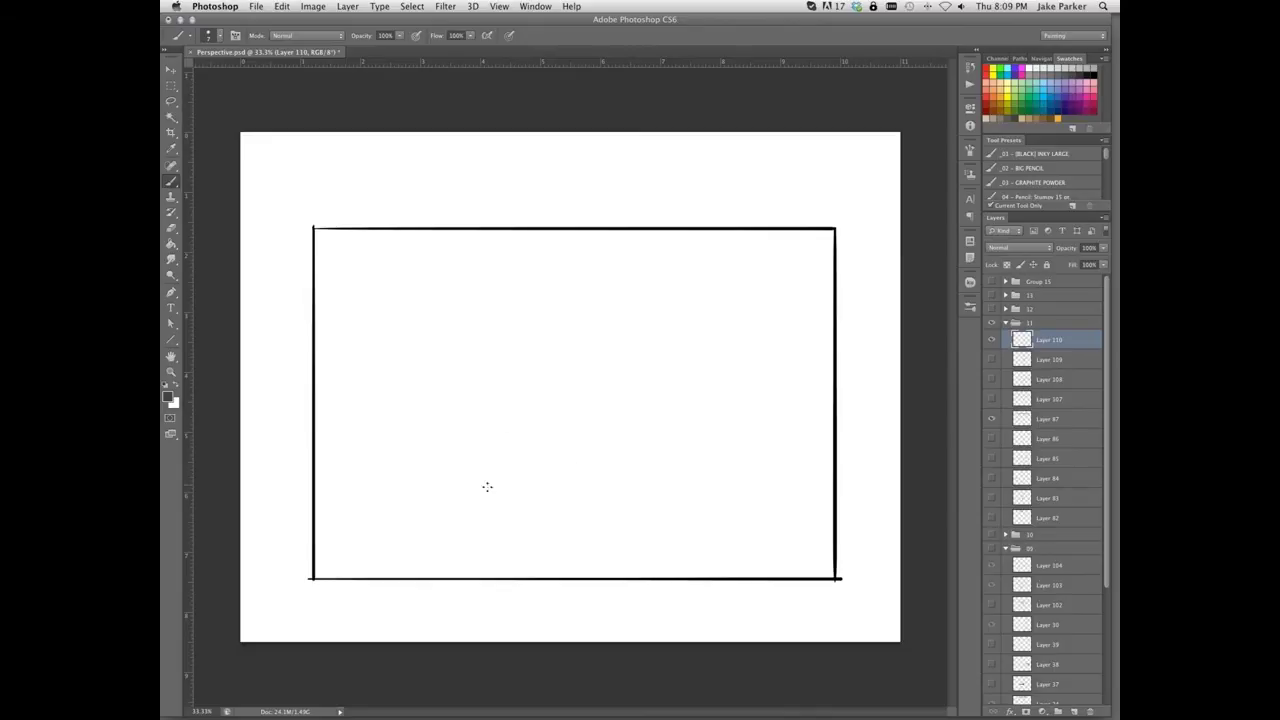
Draw a pink horizon line across the lower part of the frame.
drag(318, 527, 832, 527)
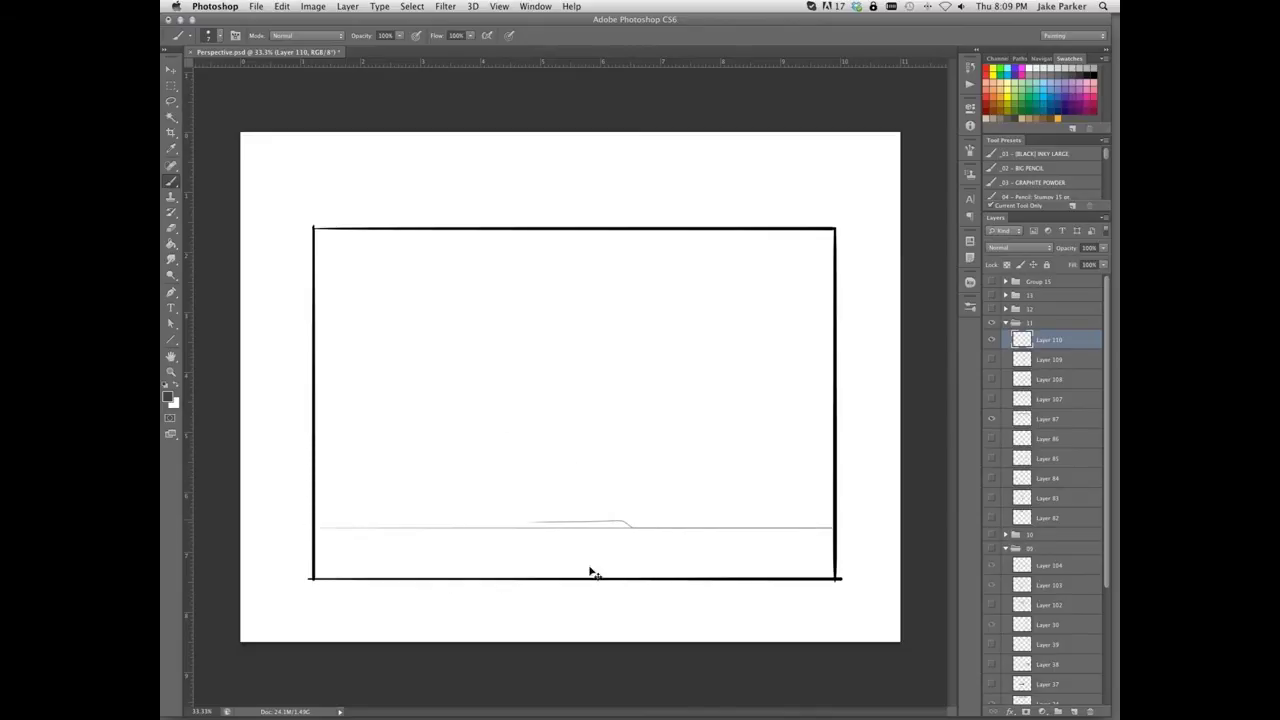
key(ctrl+z)
click(1065, 106)
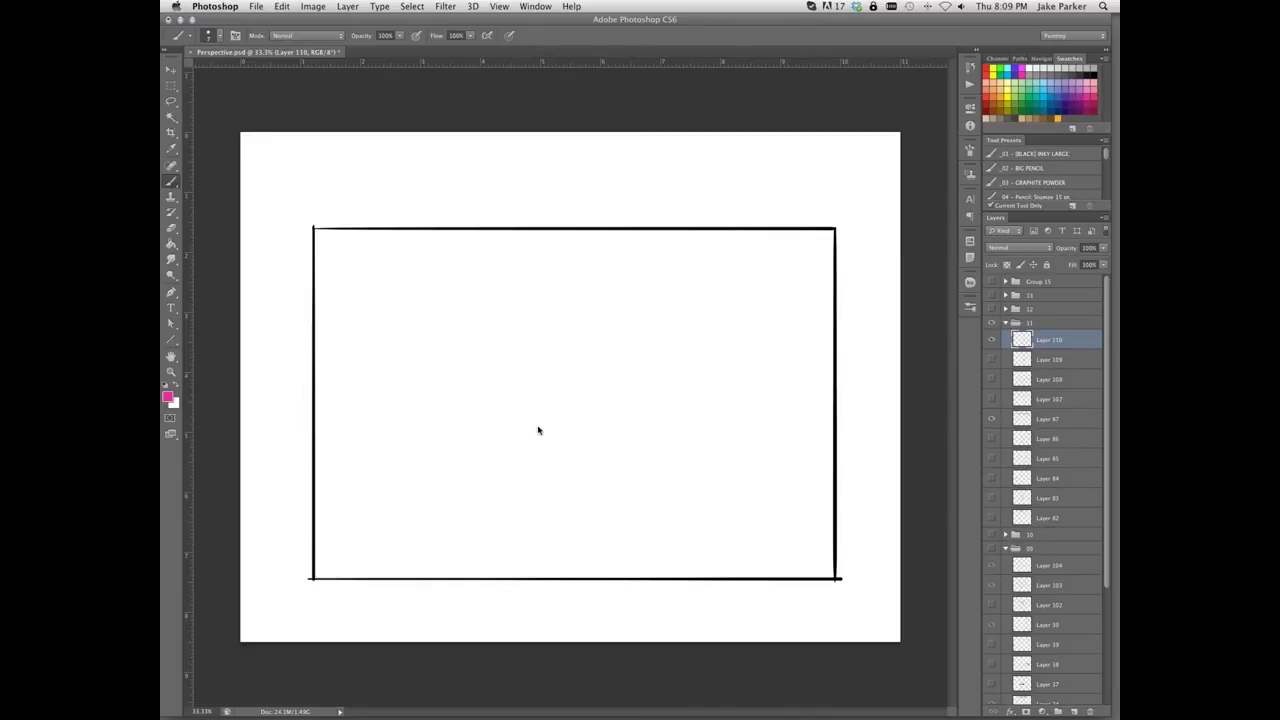
click(291, 541)
shift+click(862, 541)
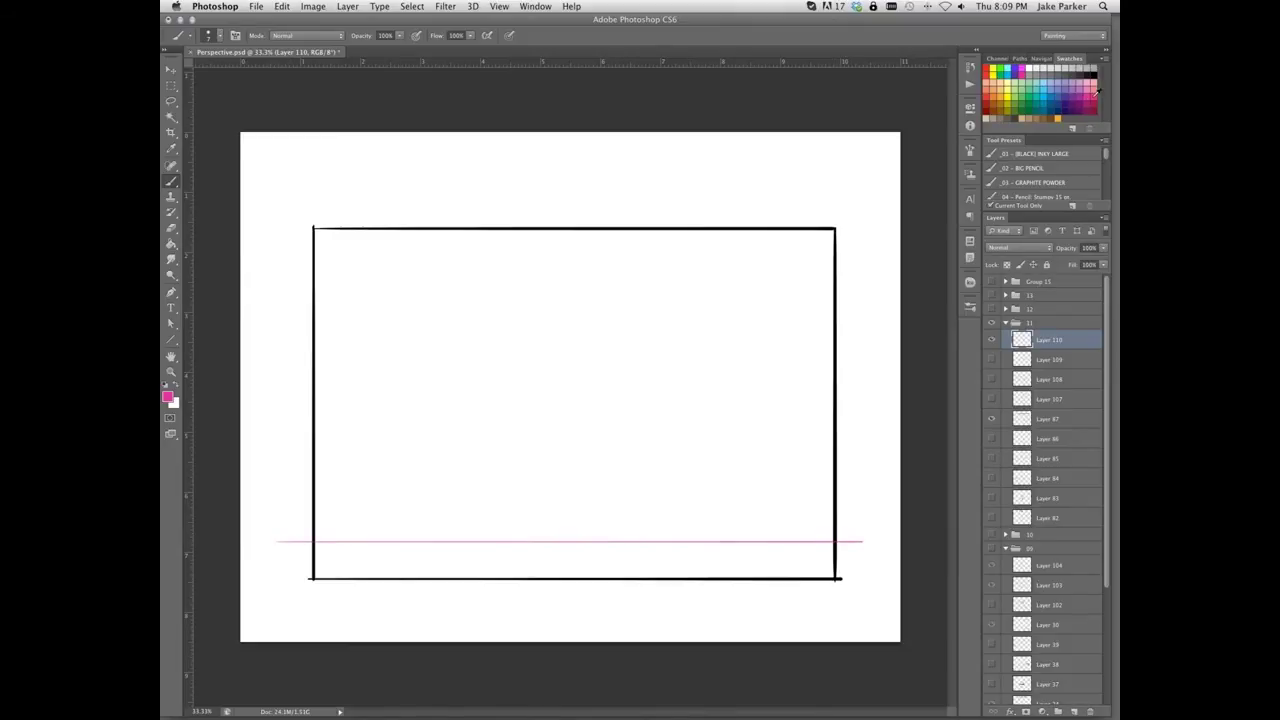
key(ctrl+z)
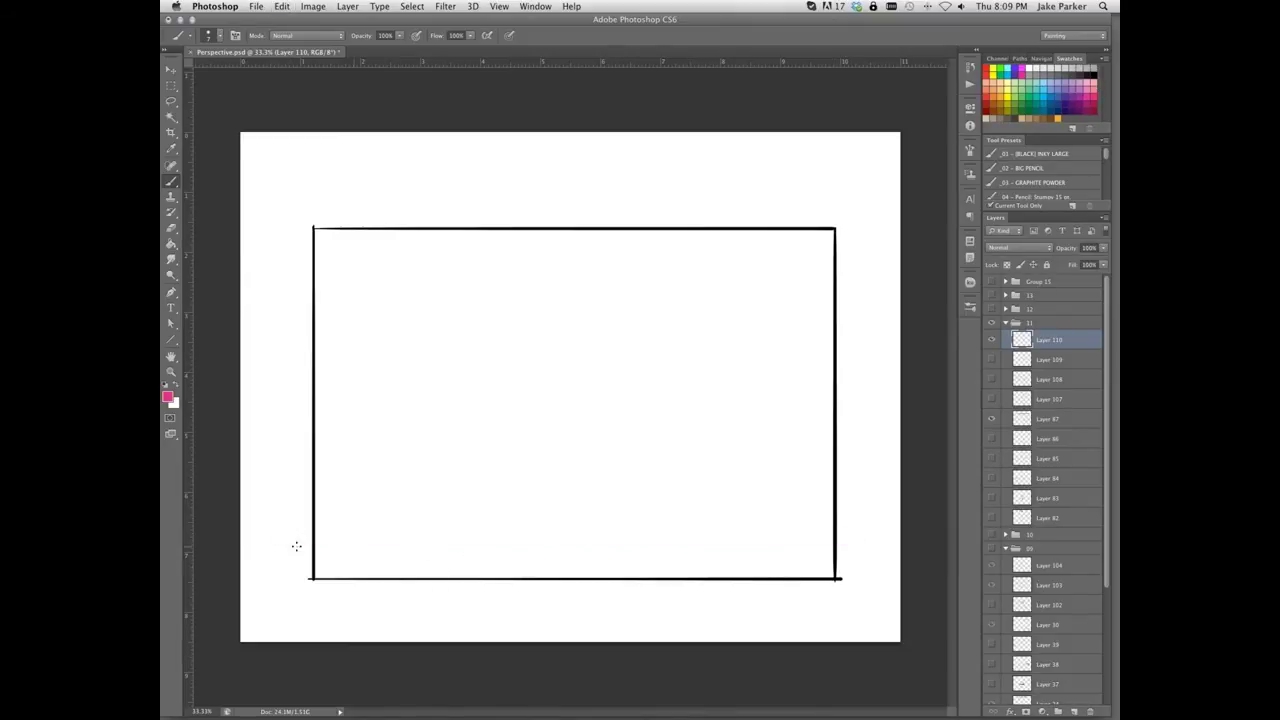
drag(296, 546, 849, 547)
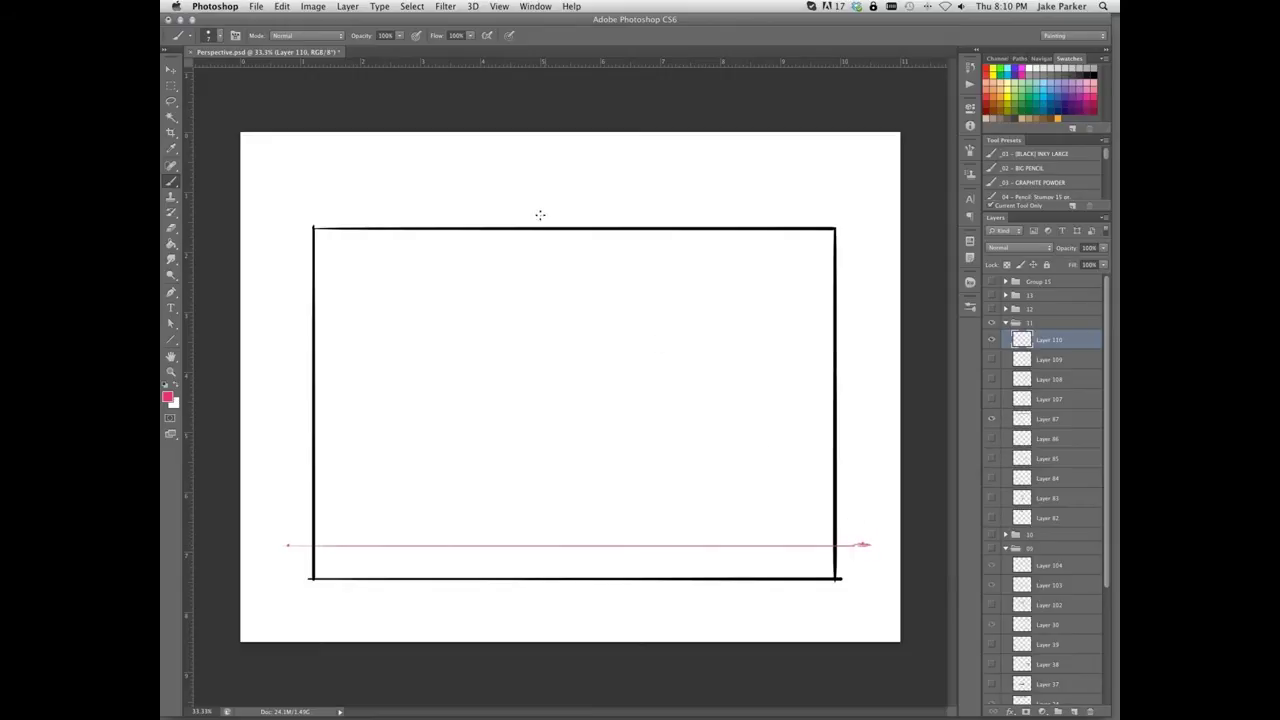
Mark a top vanishing point above the frame and draw lines from it down to the horizon.
click(485, 139)
shift+click(513, 562)
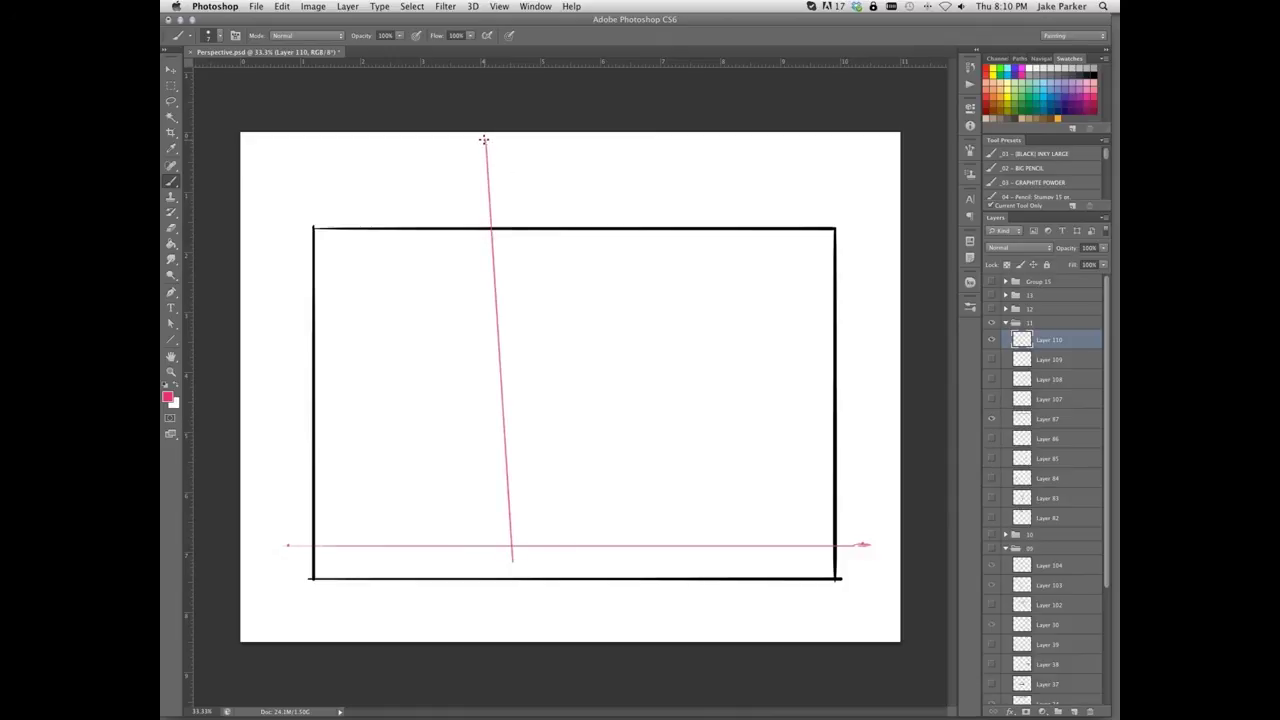
shift+click(632, 558)
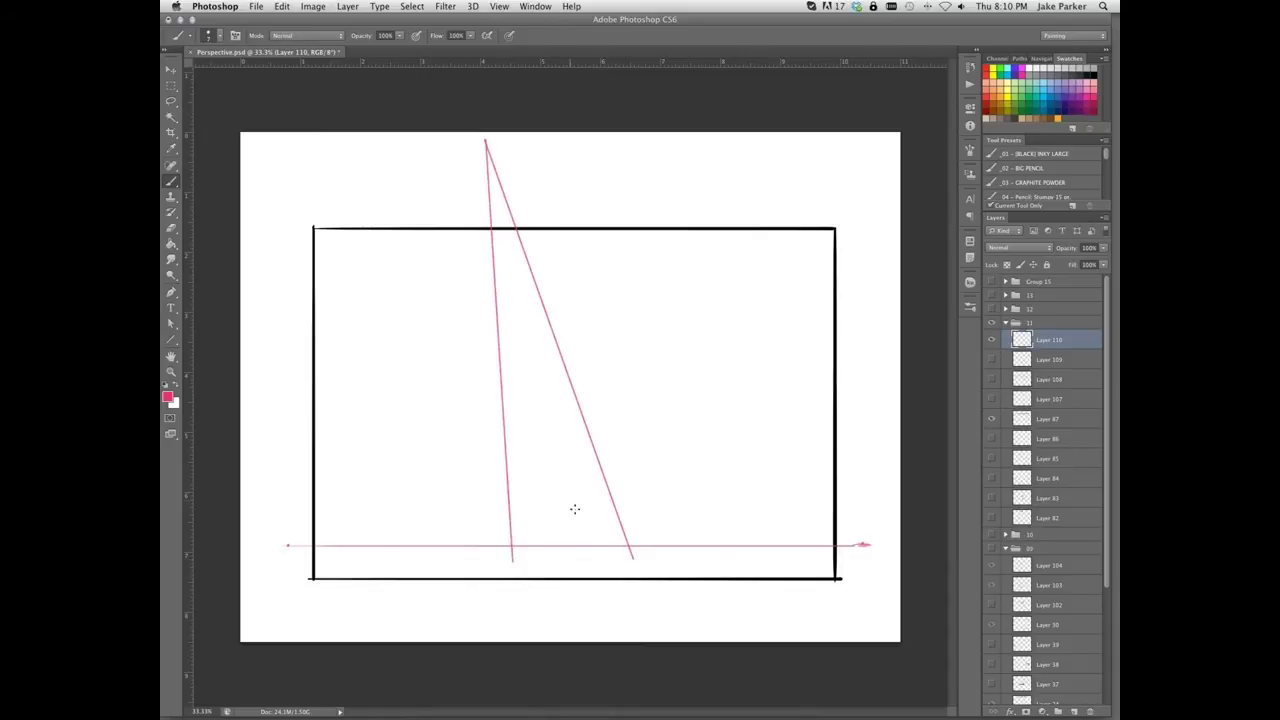
key(ctrl+z)
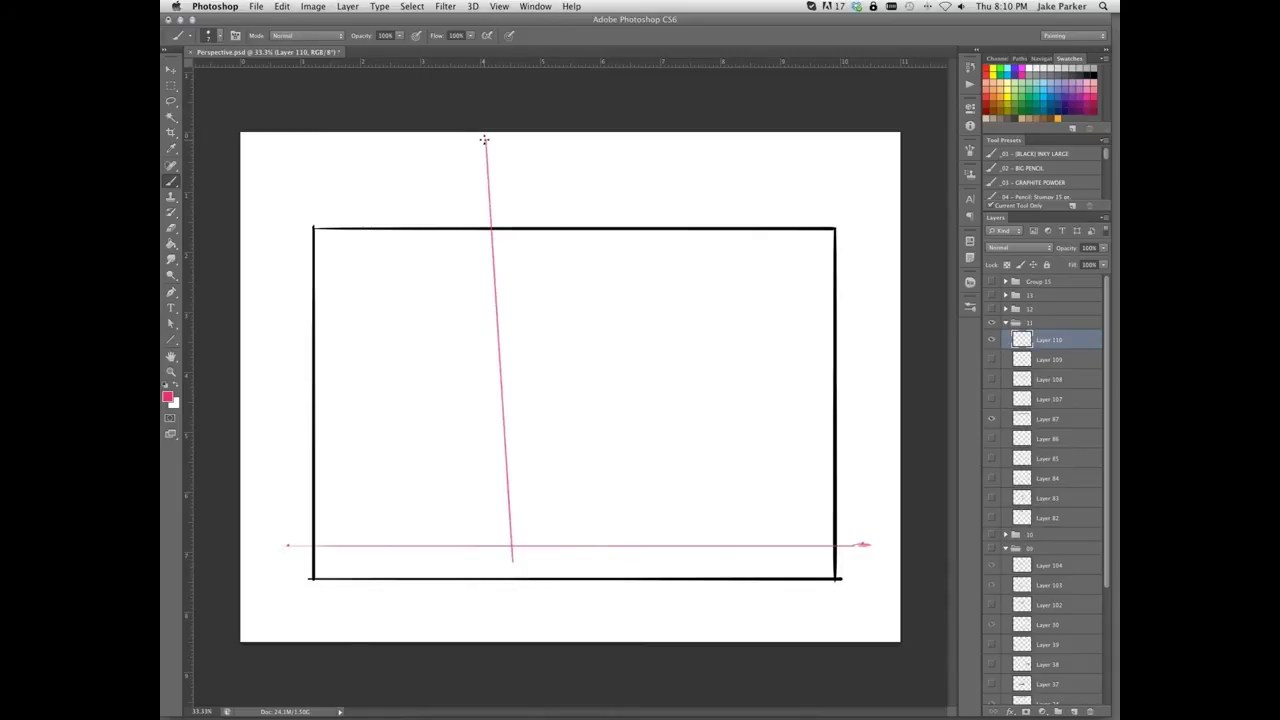
shift+click(630, 569)
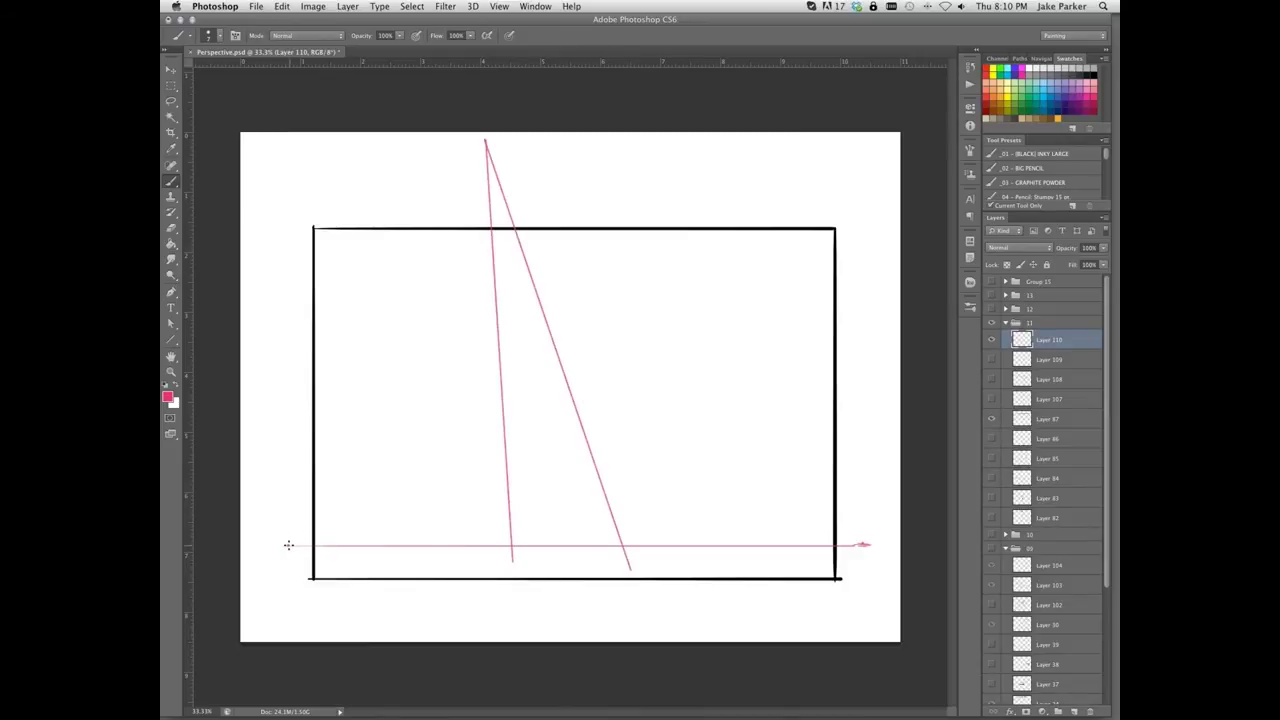
Join the line bases to both horizon ends, add another top line, and run a left diagonal to the roof peak.
shift+click(288, 545)
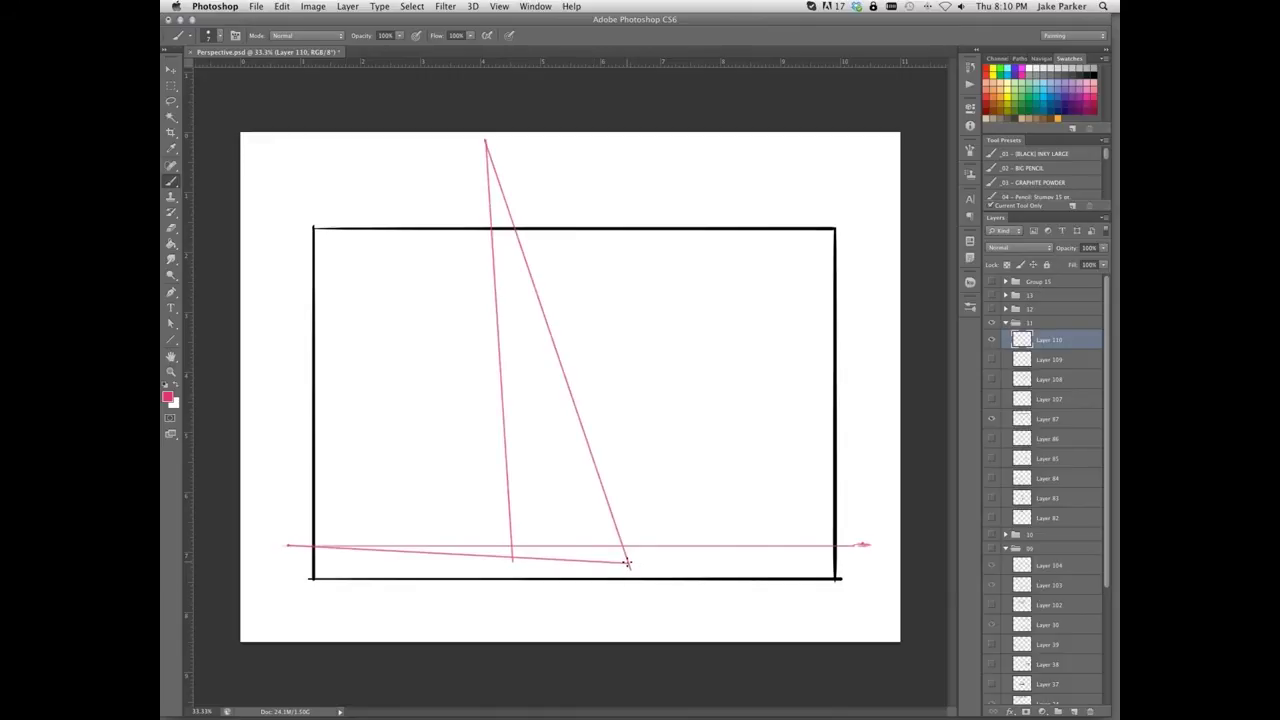
shift+click(862, 544)
shift+click(688, 556)
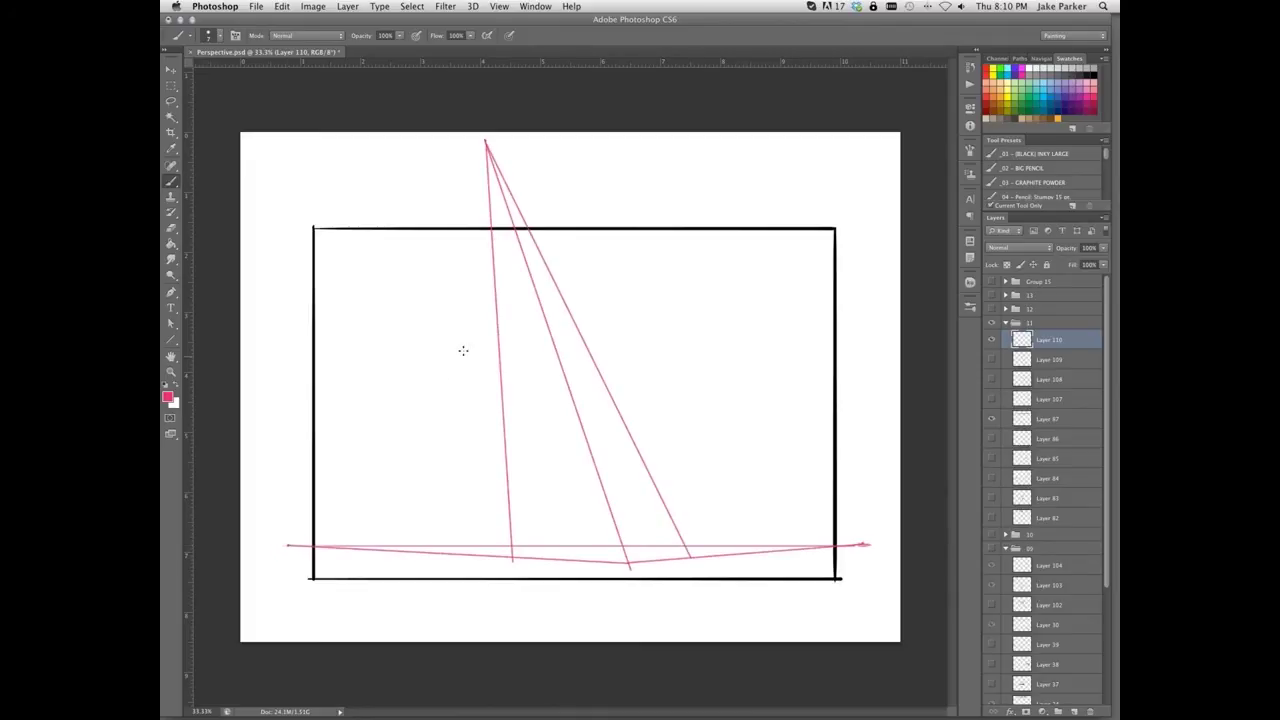
shift+click(545, 322)
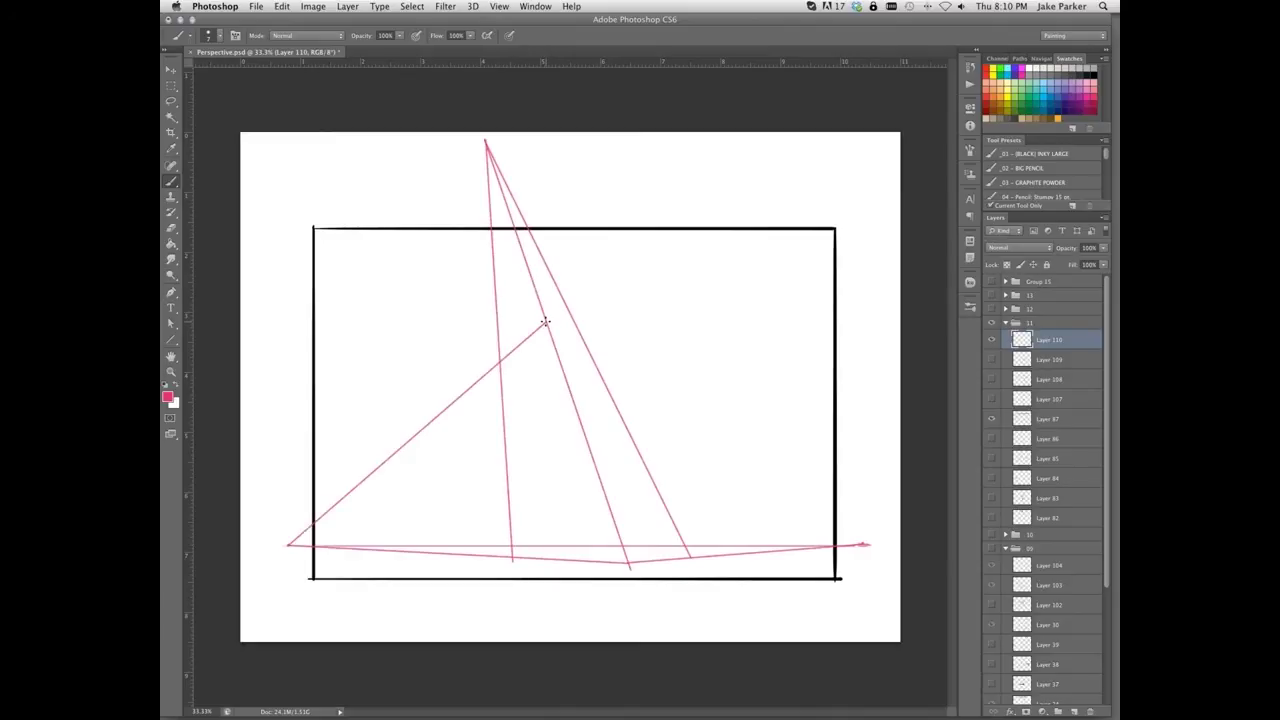
Run the roof peak to the right vanishing point and add four more lines from the top vanishing point.
shift+click(861, 544)
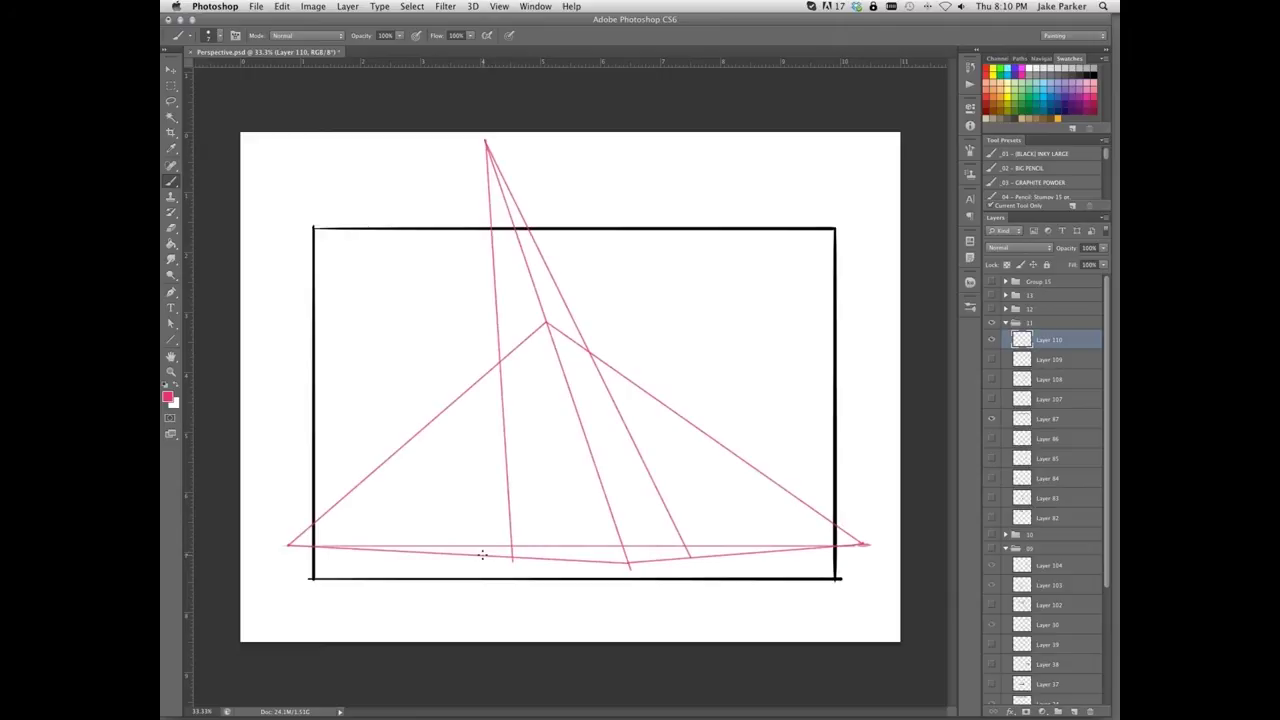
shift+click(483, 140)
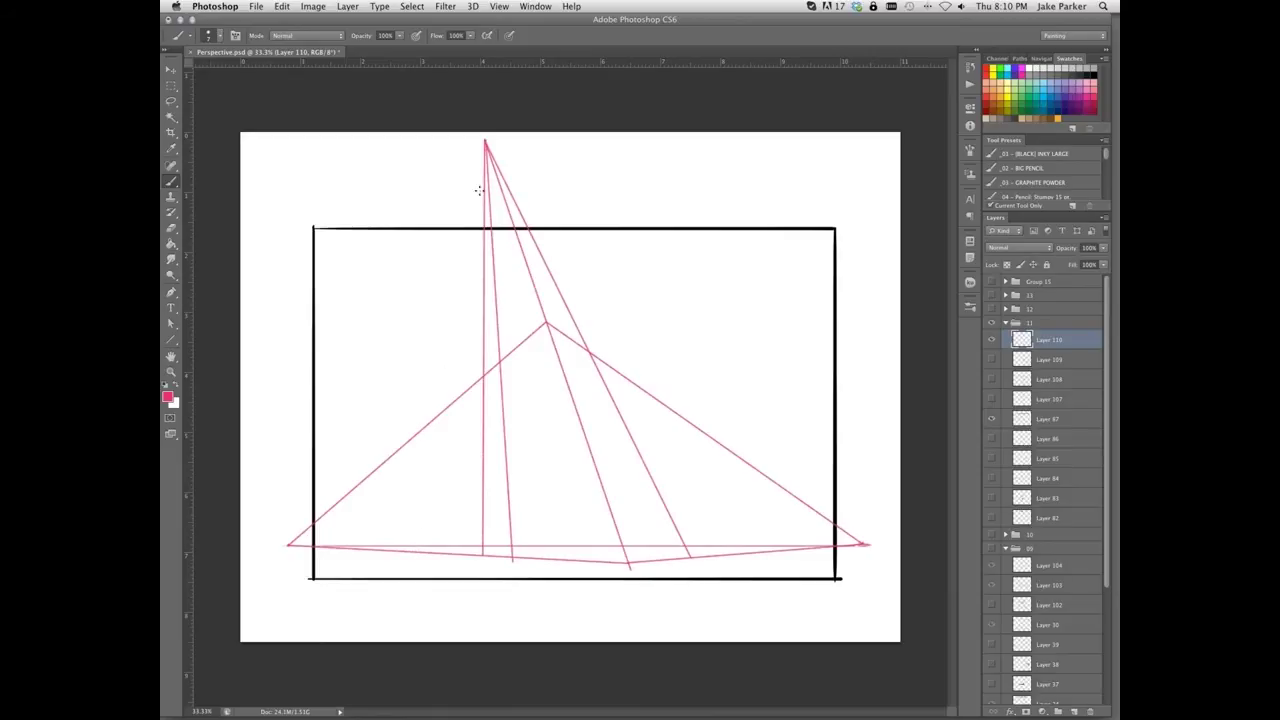
shift+click(485, 141)
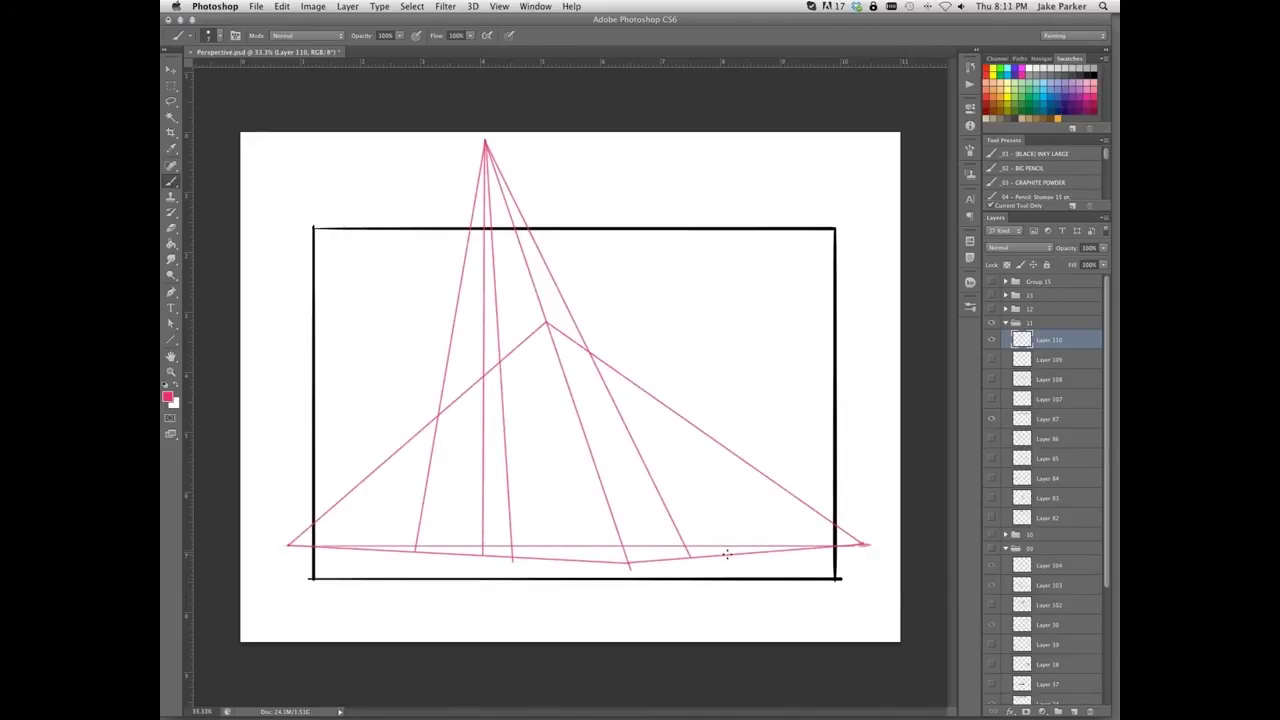
shift+click(485, 141)
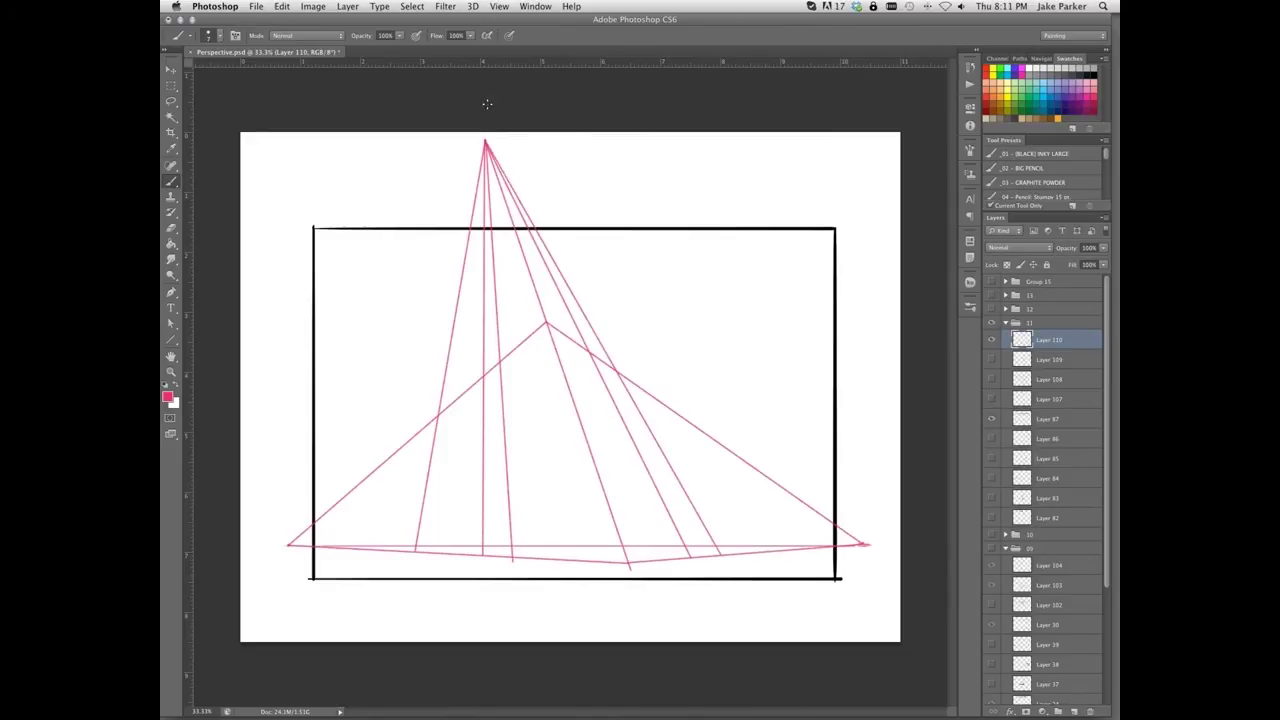
shift+click(484, 141)
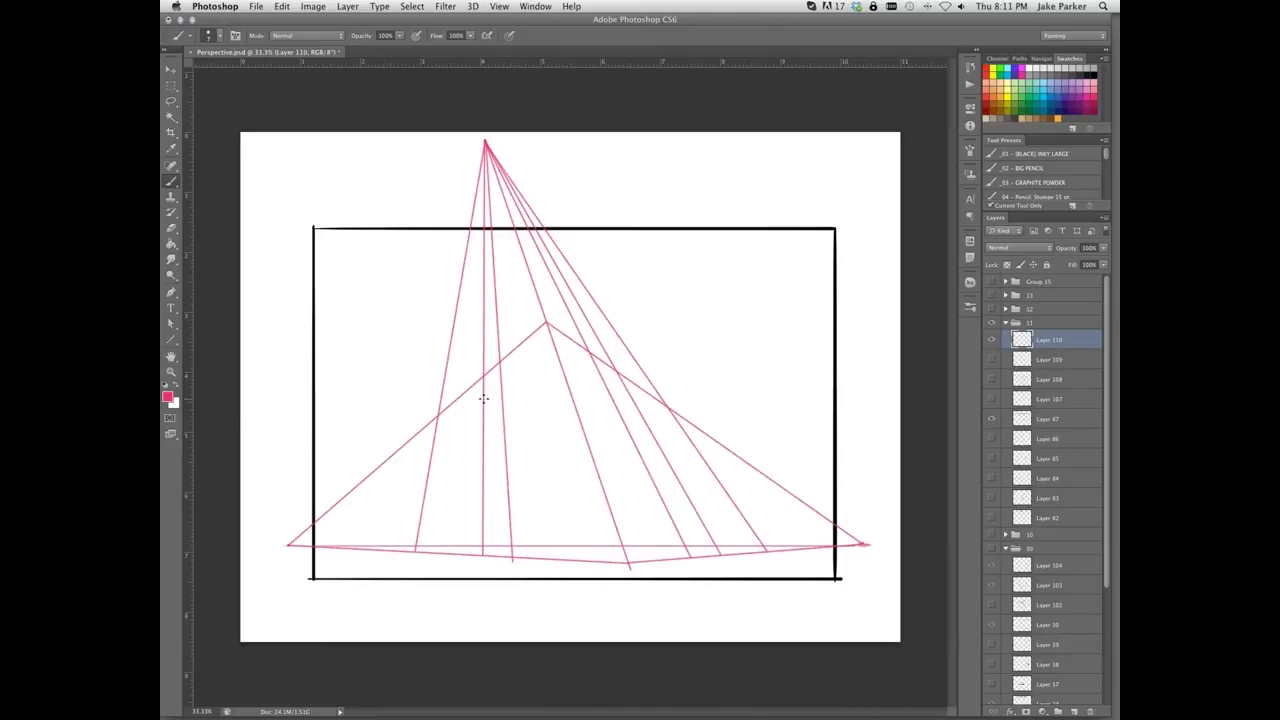
Draw a line from the left vanishing point to the building and connect it to the right vanishing point.
shift+click(483, 398)
click(629, 393)
shift+click(864, 543)
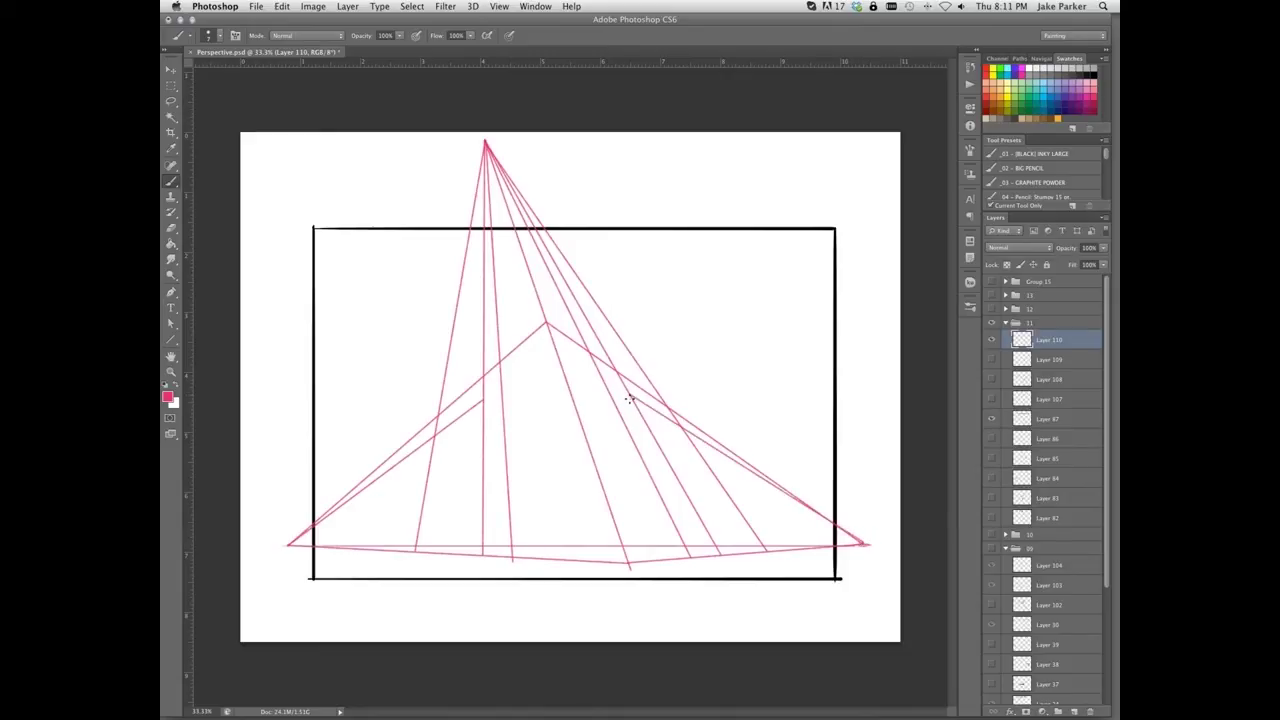
On new Layer 111, draw crossing lines from the left and right vanishing points across the building.
click(1077, 711)
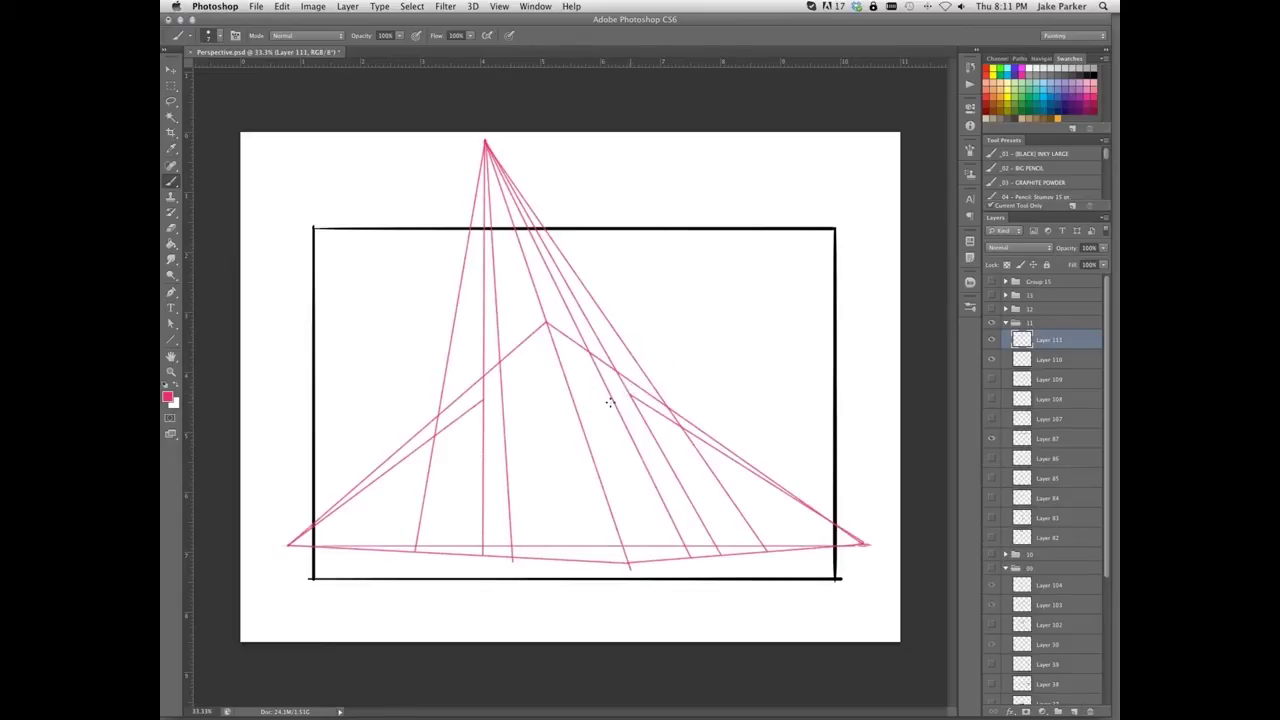
shift+click(289, 545)
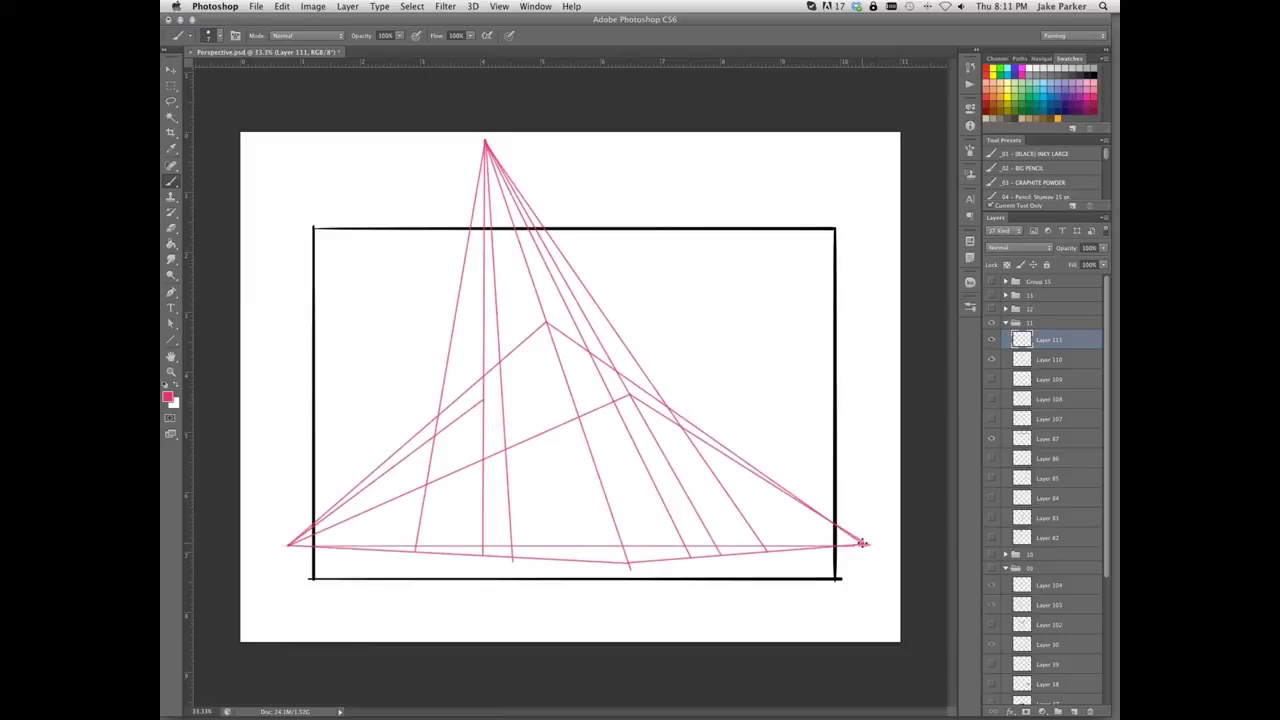
shift+click(862, 543)
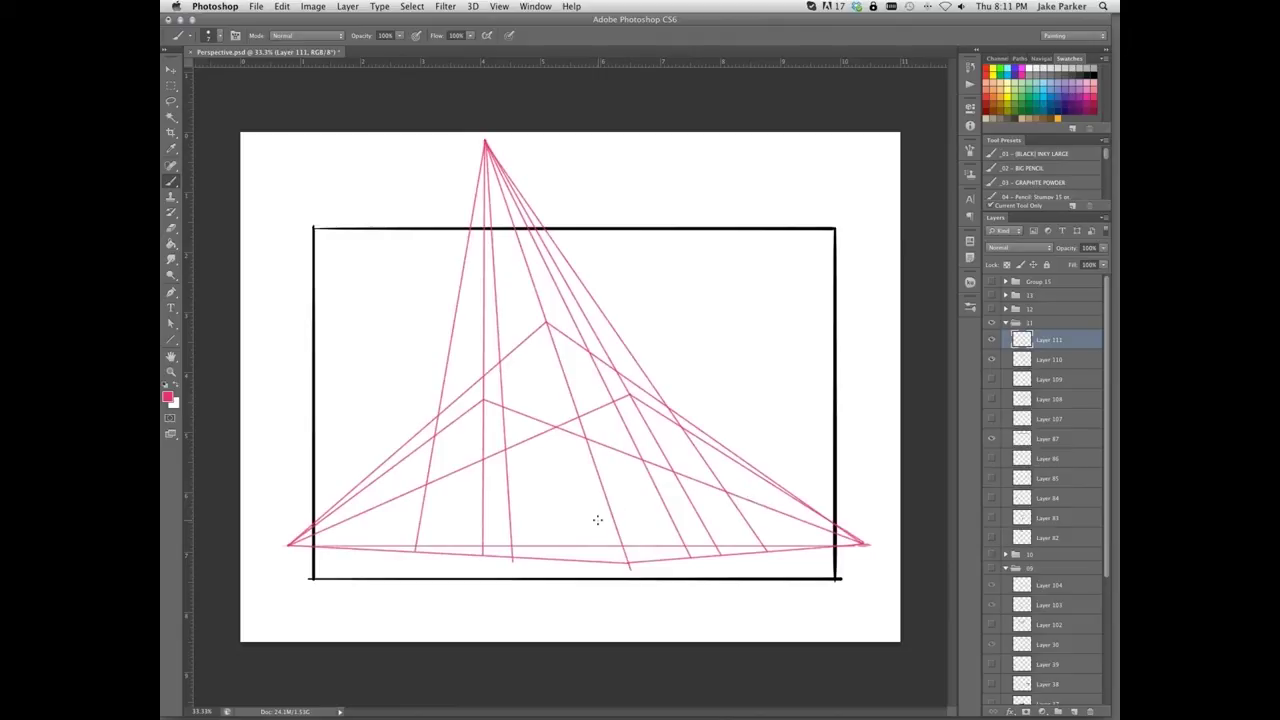
Enlarge the Eraser and trim stray line ends inside the building and toward both side vanishing points on Layer 111.
key(e)
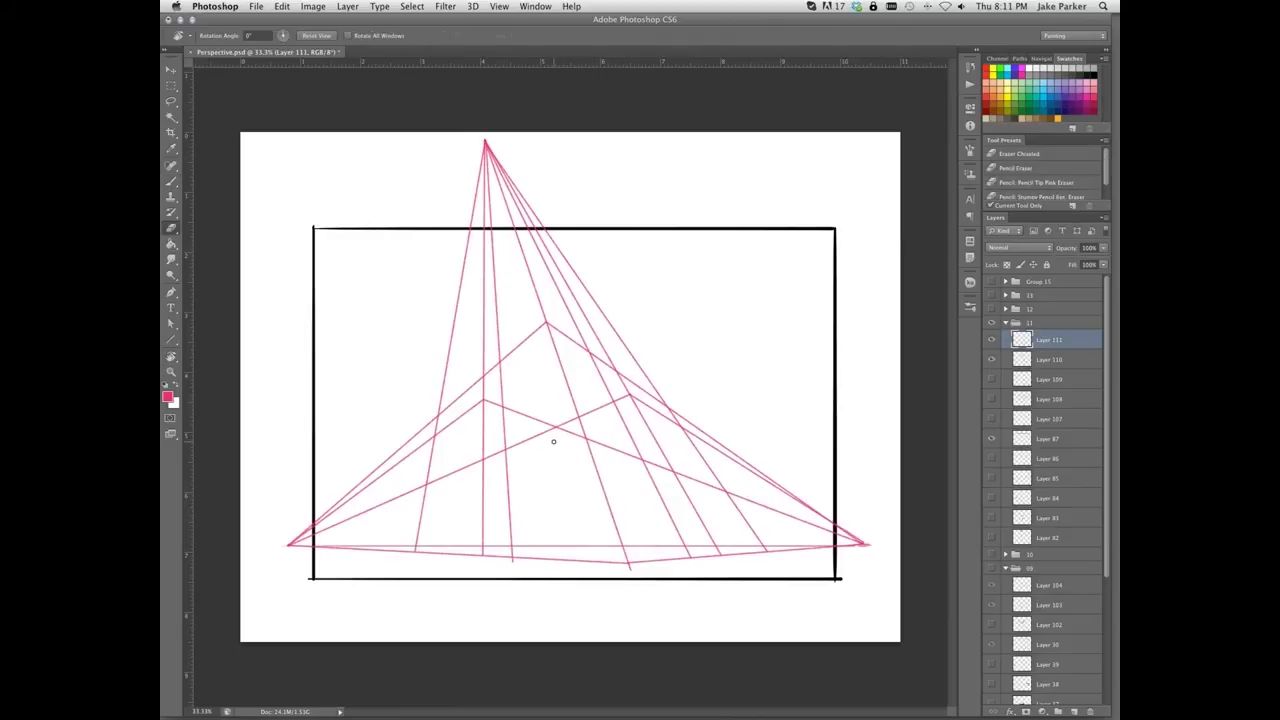
right_click(554, 441)
drag(600, 470, 610, 468)
mouse_move(506, 403)
mouse_down()
mouse_move(518, 460)
mouse_move(540, 443)
mouse_move(574, 454)
mouse_move(589, 420)
mouse_move(619, 457)
mouse_move(606, 403)
mouse_move(640, 463)
mouse_up()
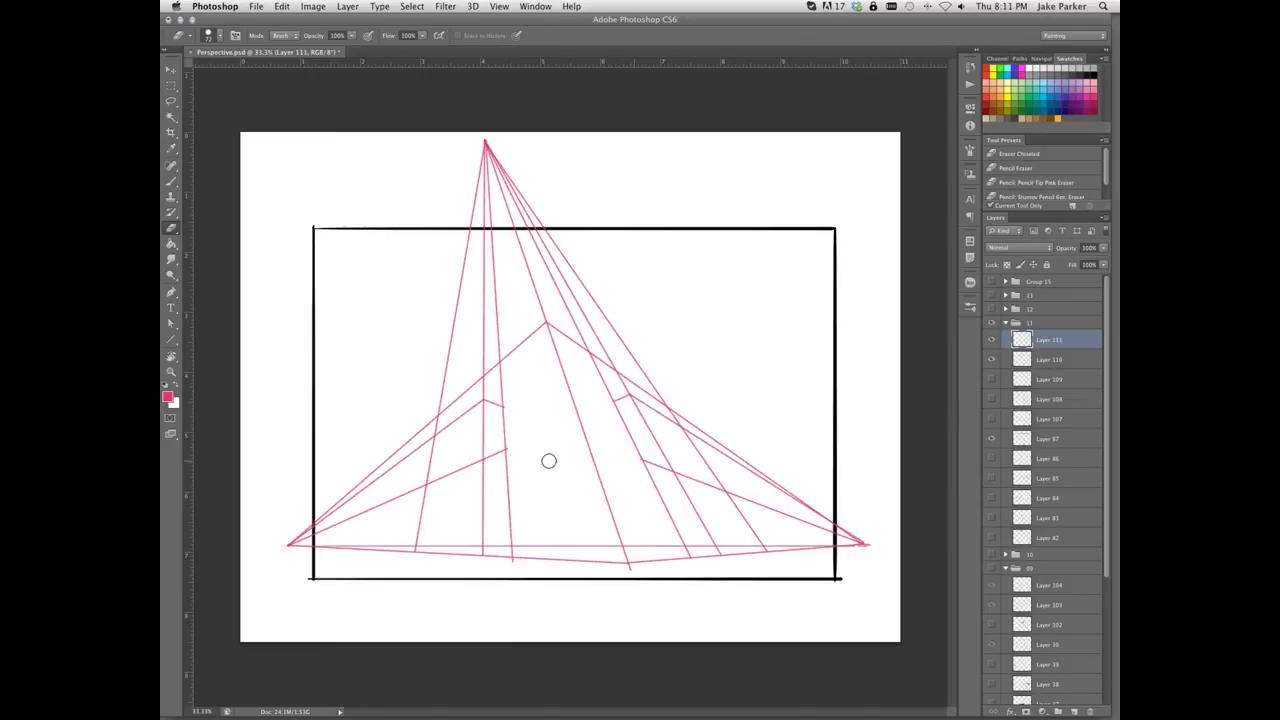
drag(494, 457, 509, 443)
drag(437, 482, 294, 537)
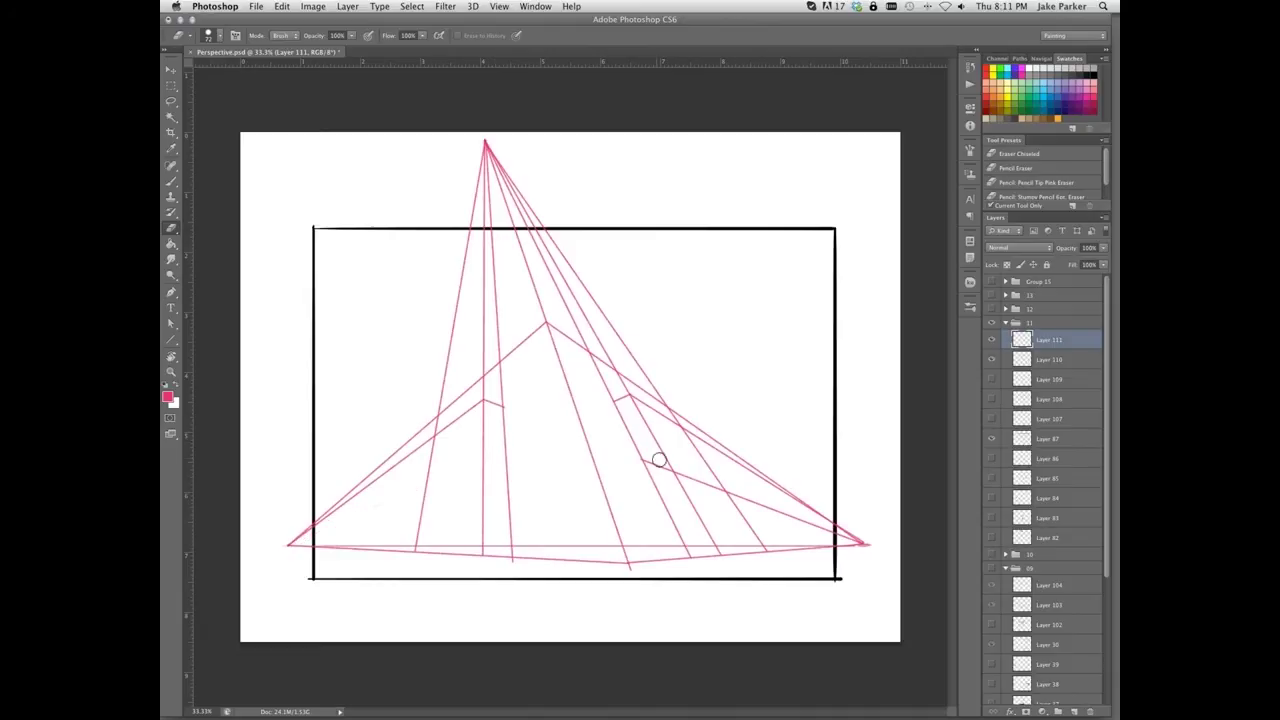
drag(651, 466, 842, 534)
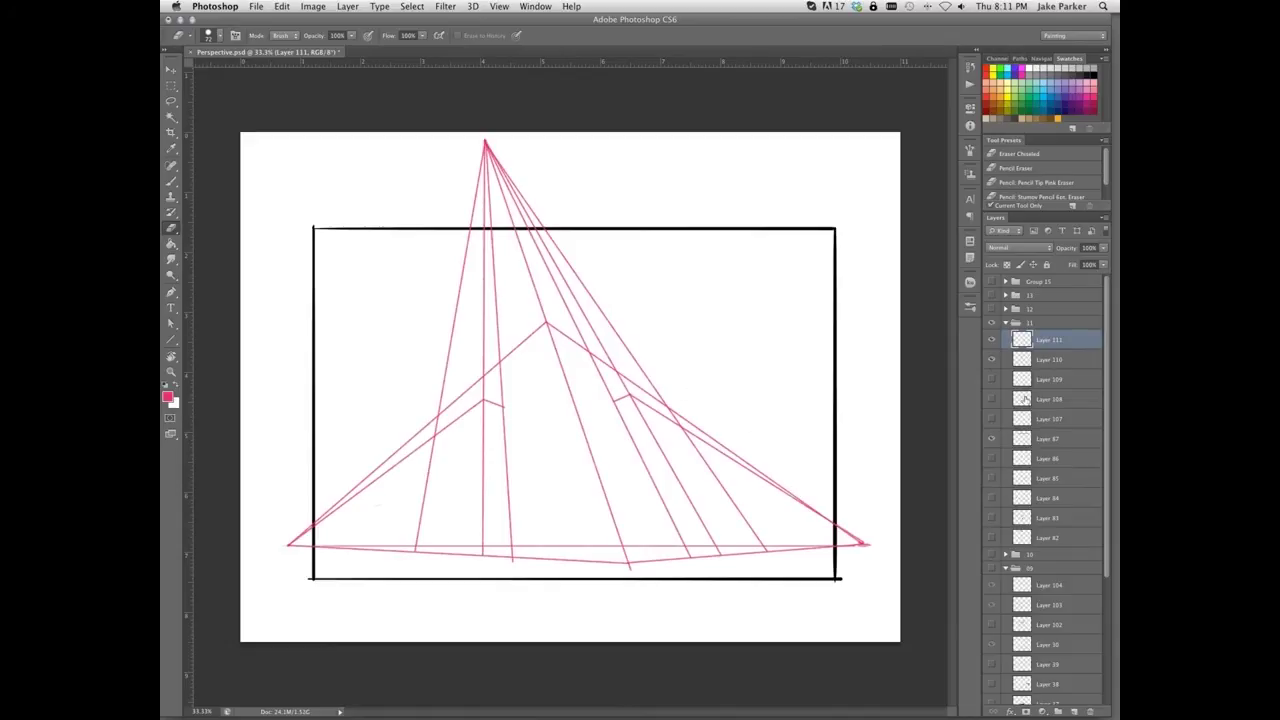
On Layer 110, erase part of the diagonal, undo, and make the eraser smaller.
click(1048, 359)
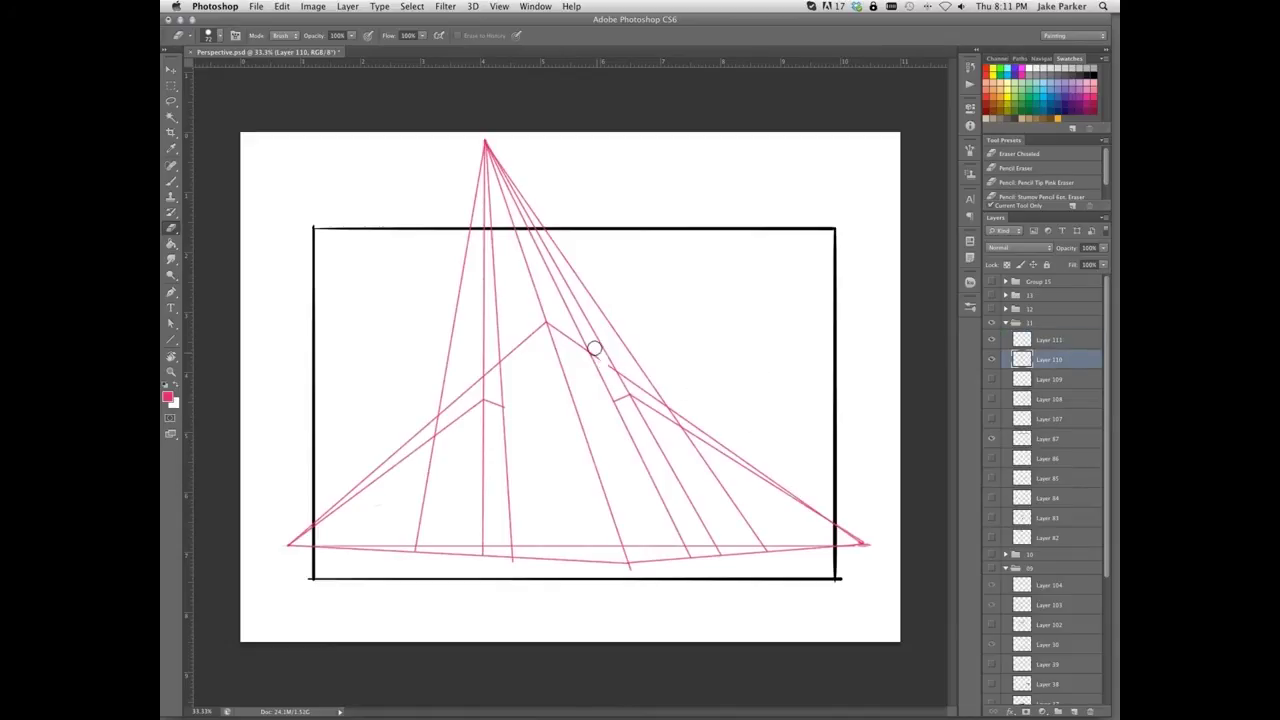
drag(594, 350, 623, 387)
mouse_move(629, 389)
mouse_down()
mouse_move(637, 382)
mouse_move(718, 448)
mouse_up()
key(ctrl+z)
right_click(629, 389)
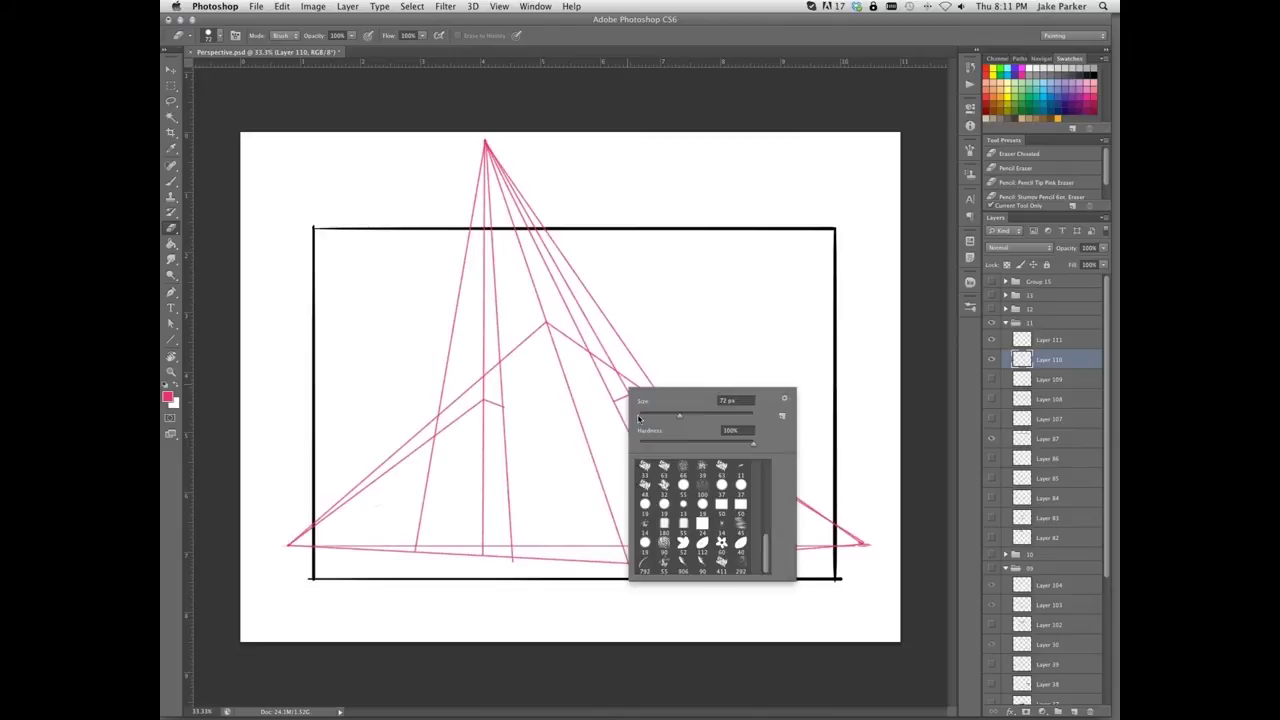
mouse_move(654, 414)
mouse_down()
mouse_move(599, 356)
mouse_move(615, 380)
mouse_move(687, 414)
mouse_move(672, 410)
mouse_move(715, 451)
mouse_up()
key(Return)
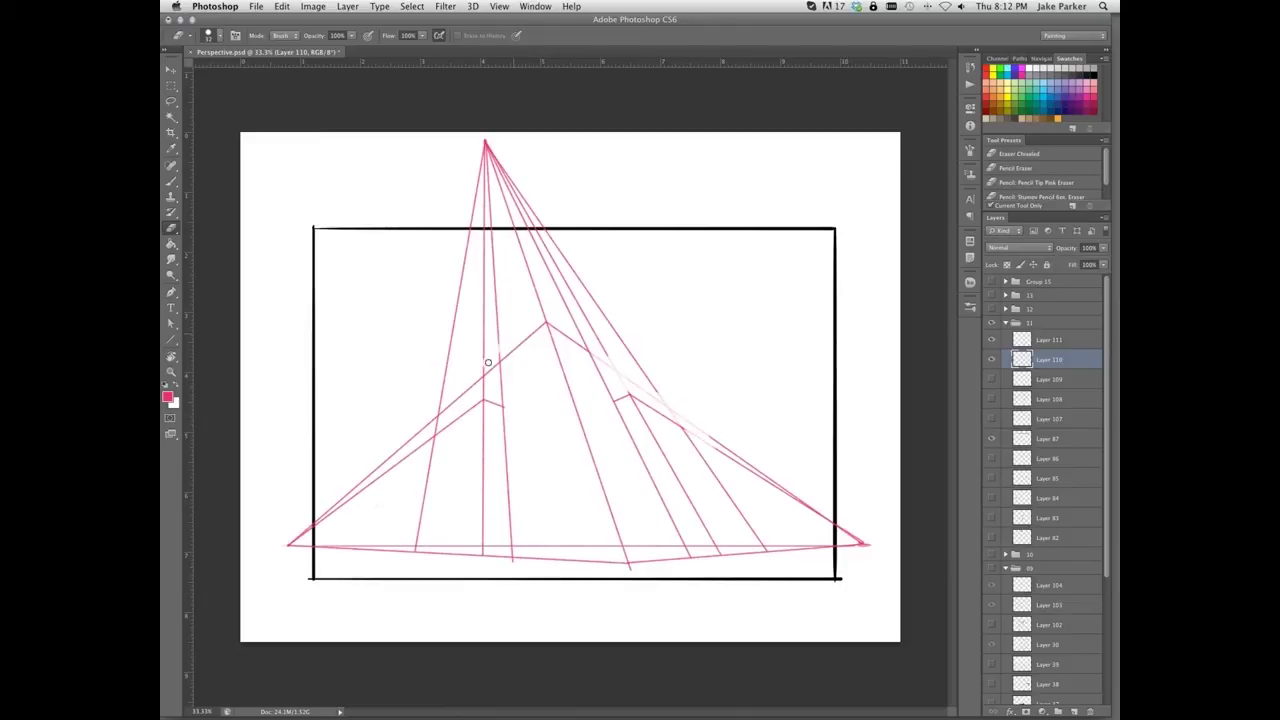
Fade the diagonal across the building and stretches of the horizon, then return to Layer 111.
mouse_move(488, 362)
mouse_down()
mouse_move(522, 333)
mouse_move(492, 374)
mouse_move(492, 352)
mouse_move(484, 395)
mouse_move(482, 375)
mouse_move(438, 426)
mouse_up()
drag(432, 545, 506, 543)
mouse_move(767, 553)
mouse_down()
mouse_move(686, 544)
mouse_move(755, 543)
mouse_move(760, 531)
mouse_move(706, 549)
mouse_up()
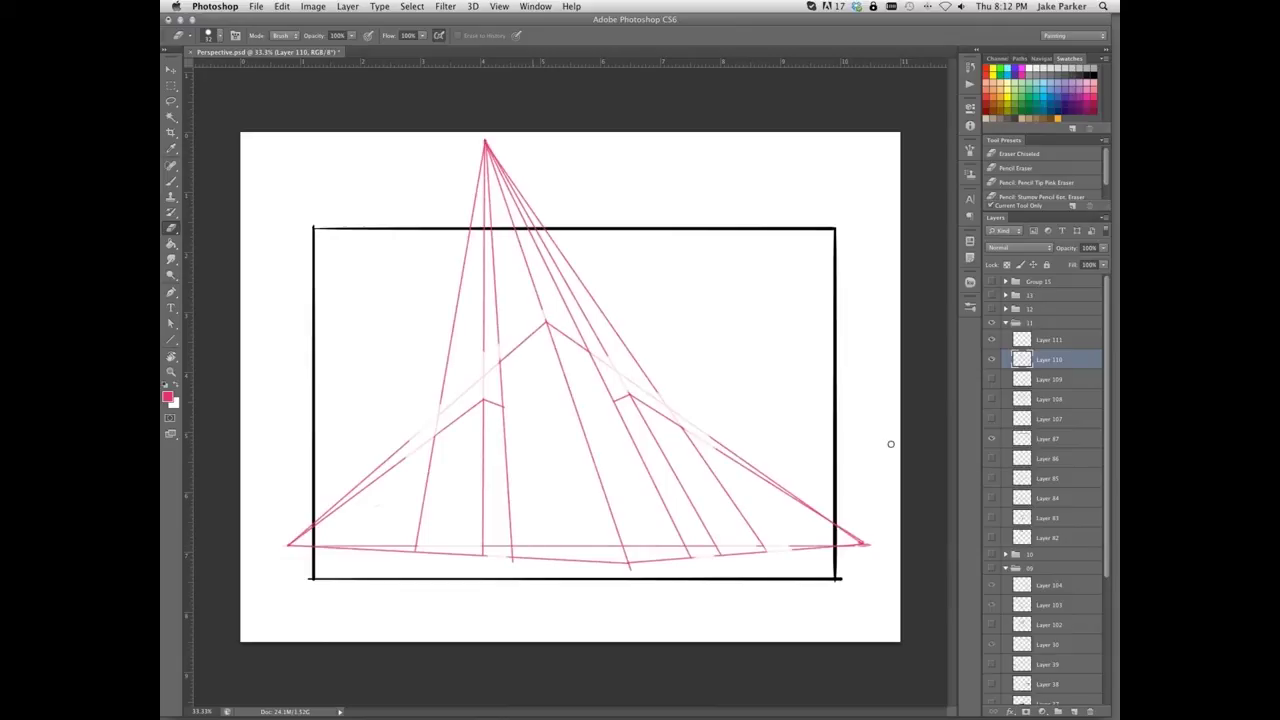
click(1049, 344)
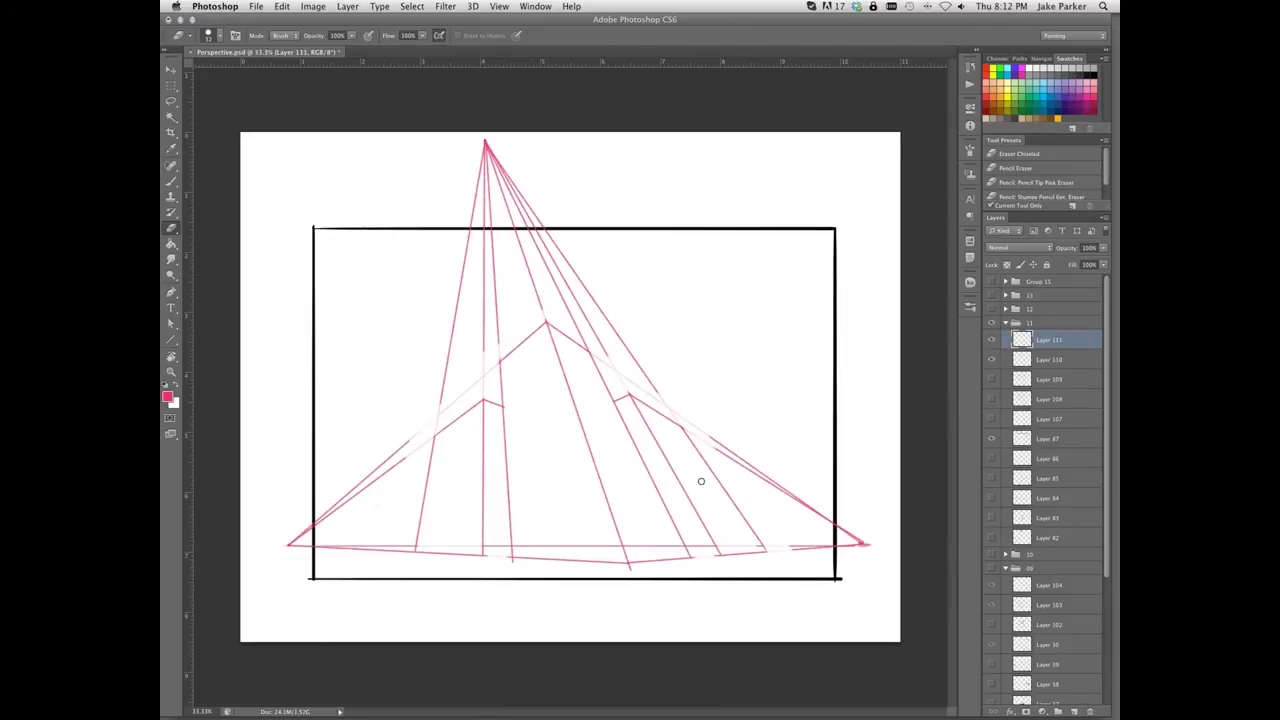
Redraw the pink horizon line from its left end to the right vanishing point.
key(b)
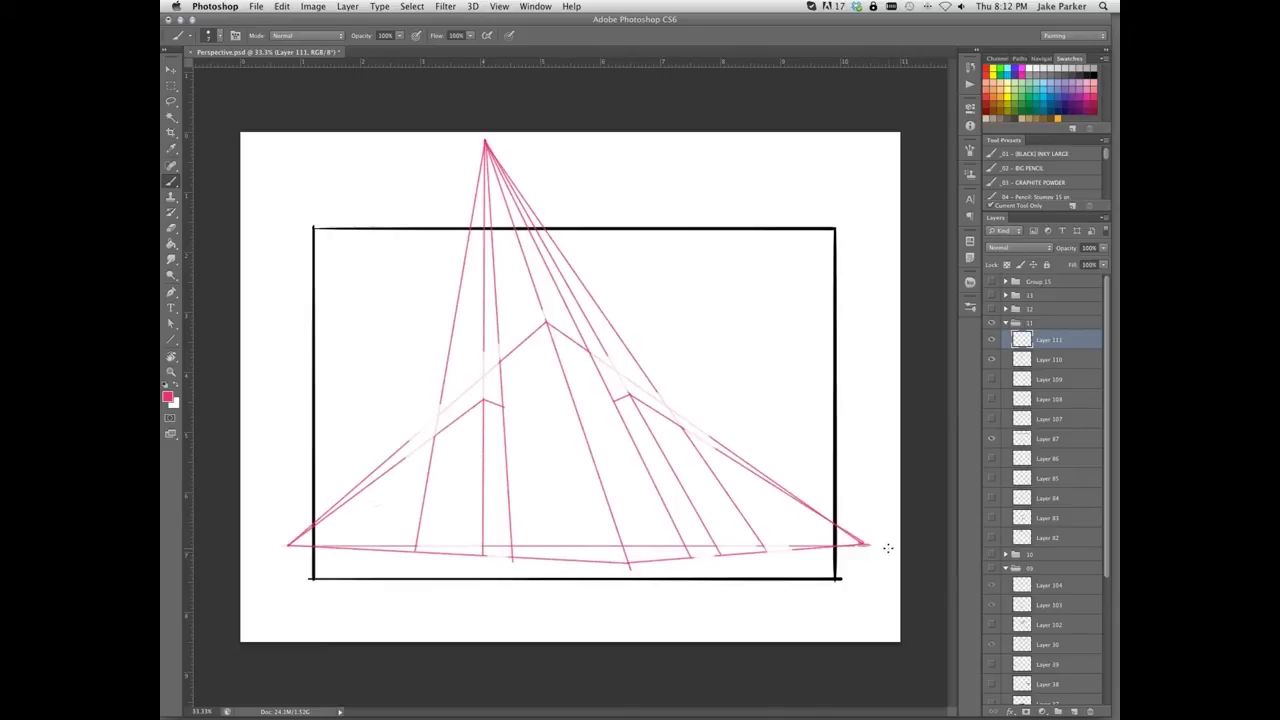
drag(482, 549, 860, 545)
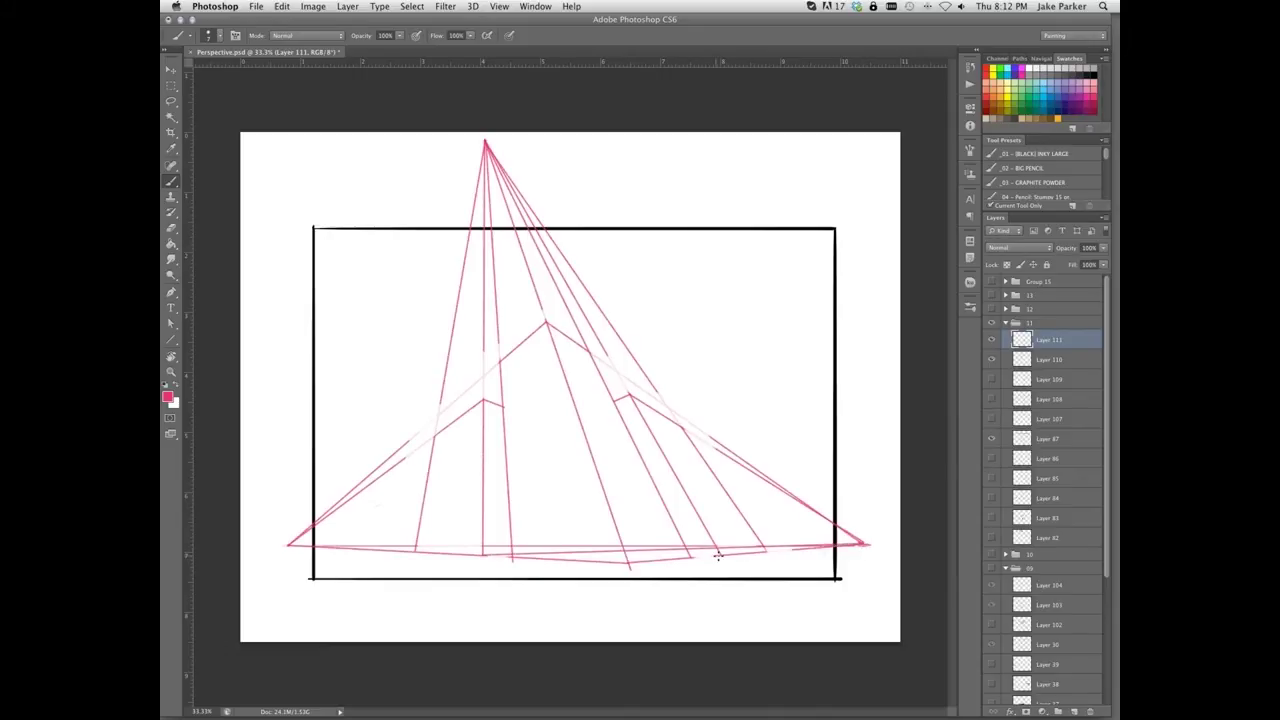
shift+click(288, 544)
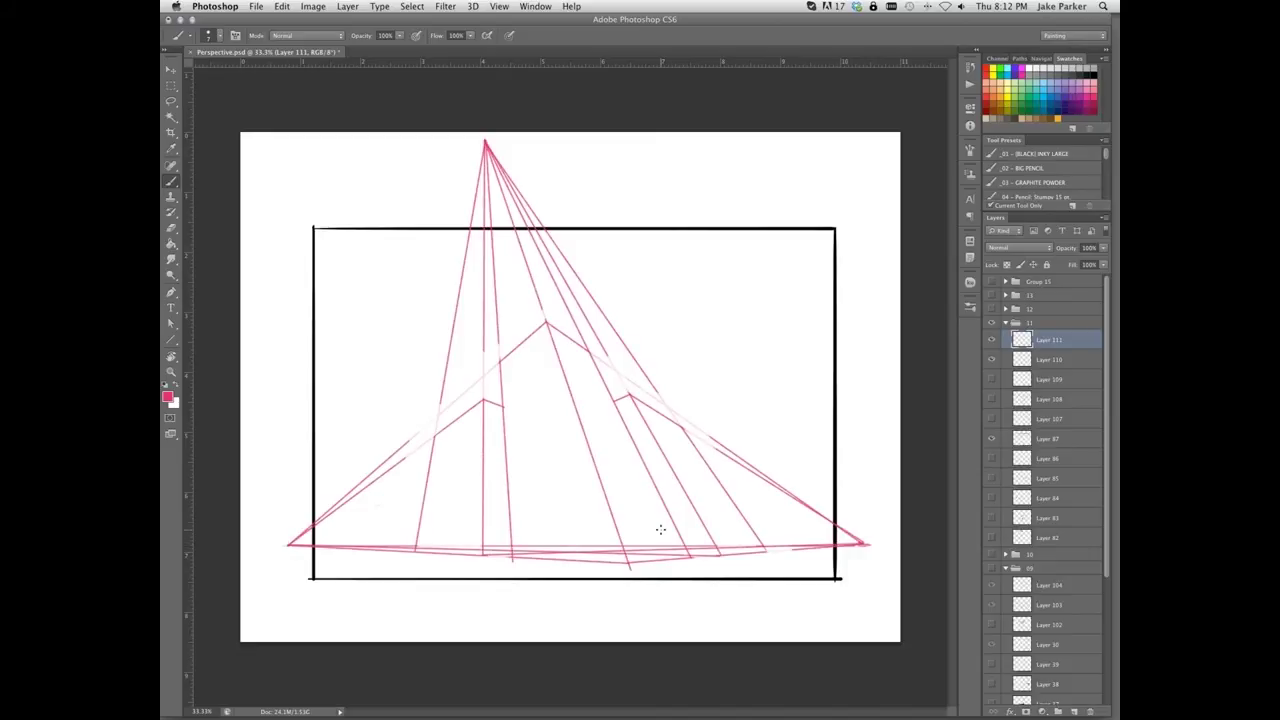
Lighten stretches of the horizon line on Layers 111 and 110, then return to the Brush.
key(e)
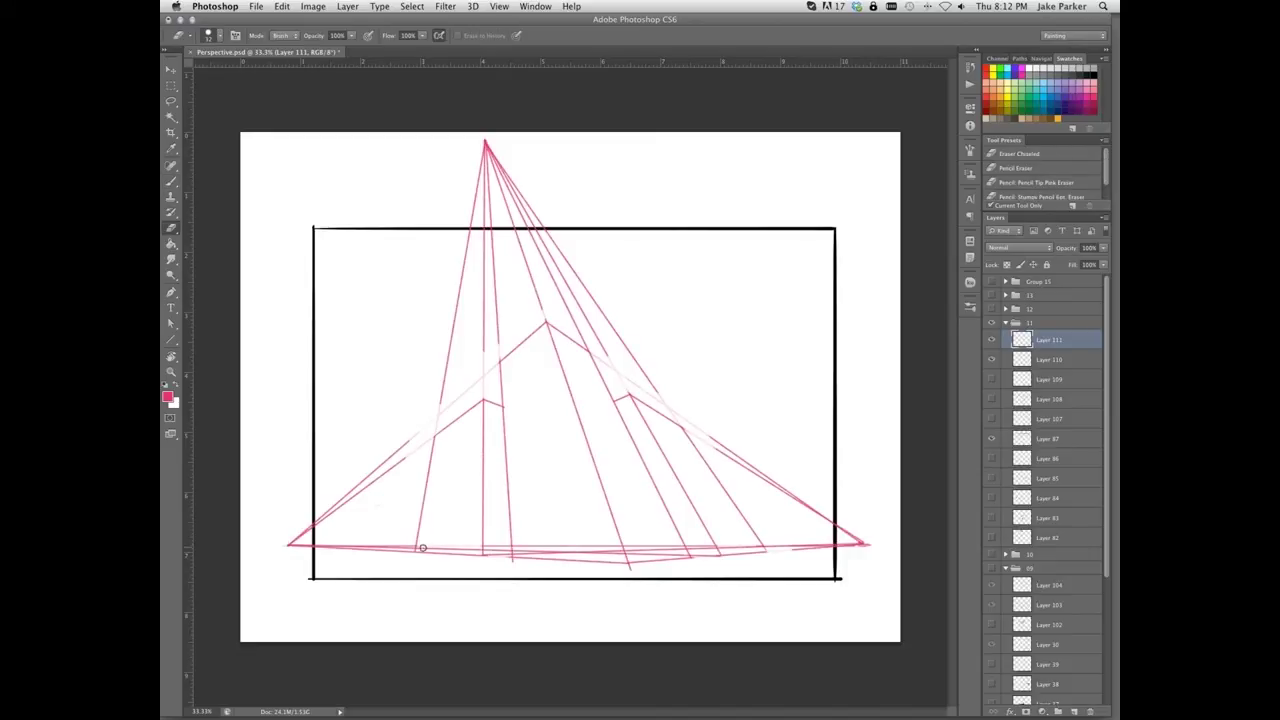
drag(432, 548, 487, 548)
mouse_move(517, 552)
mouse_down()
mouse_move(684, 551)
mouse_move(703, 535)
mouse_move(800, 548)
mouse_up()
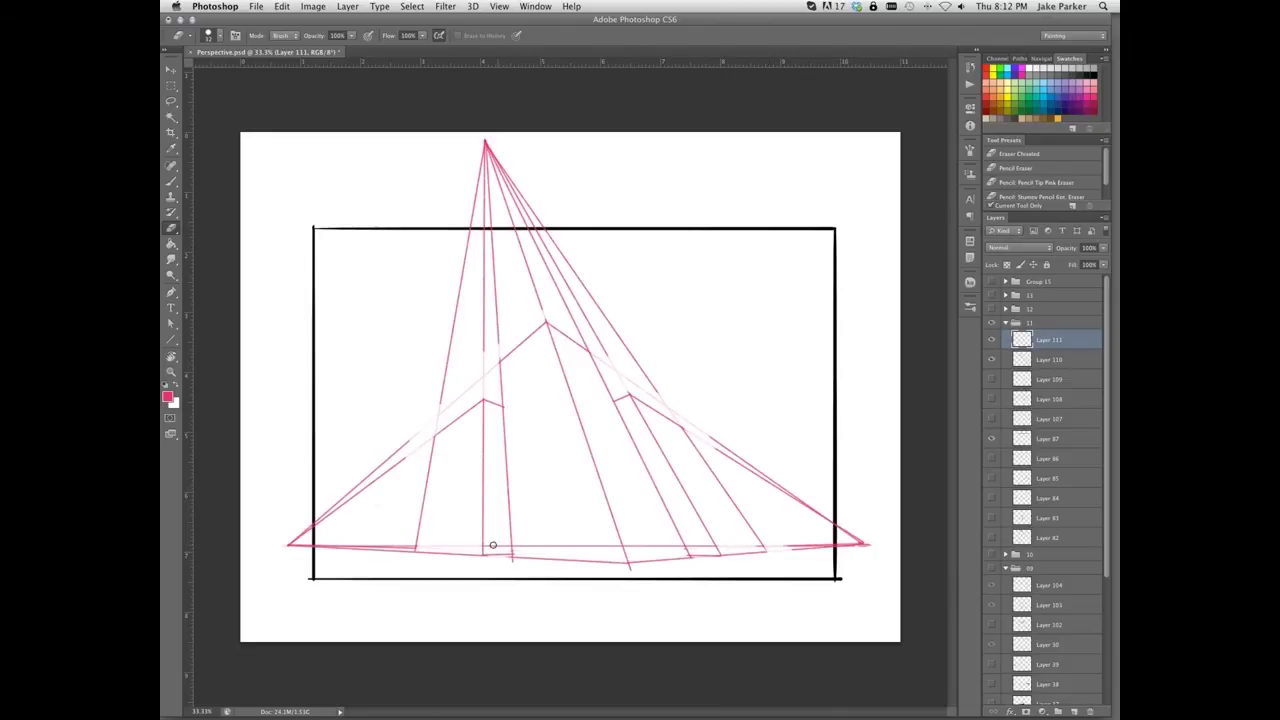
click(1040, 361)
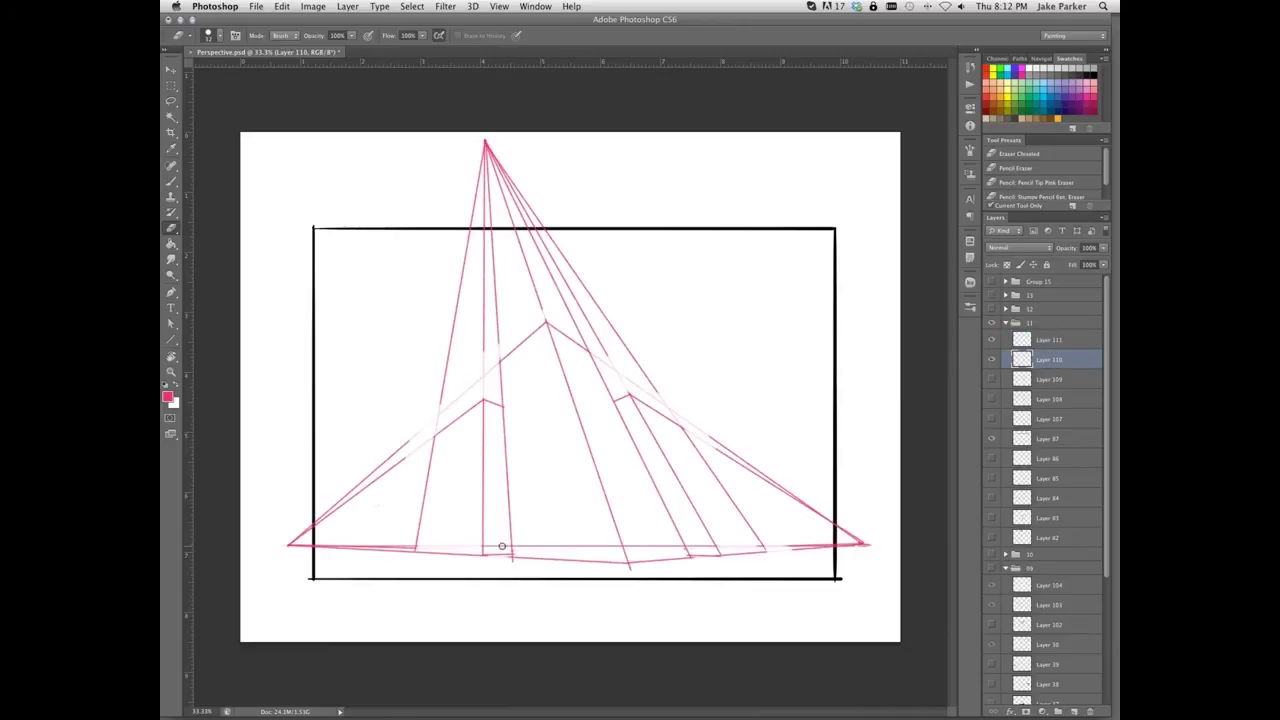
mouse_move(496, 546)
mouse_down()
mouse_move(480, 543)
mouse_move(600, 546)
mouse_move(563, 544)
mouse_up()
key(super+z)
drag(519, 545, 684, 549)
key(b)
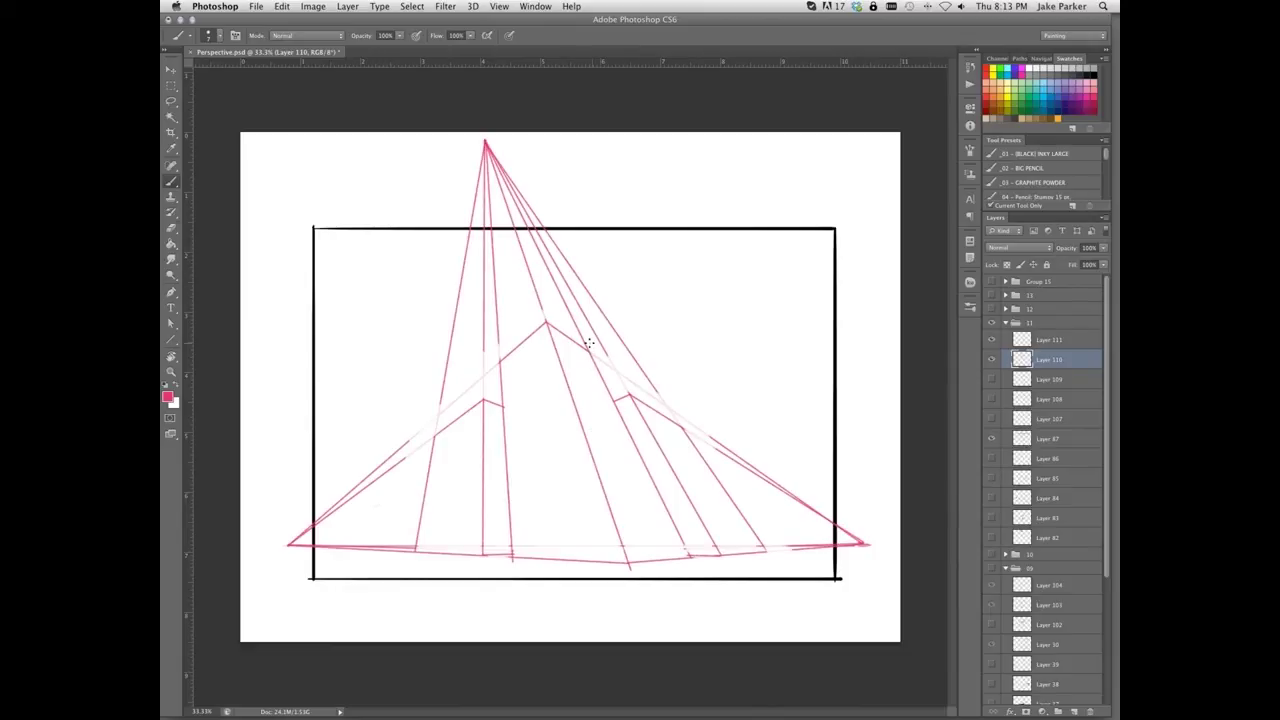
key(e)
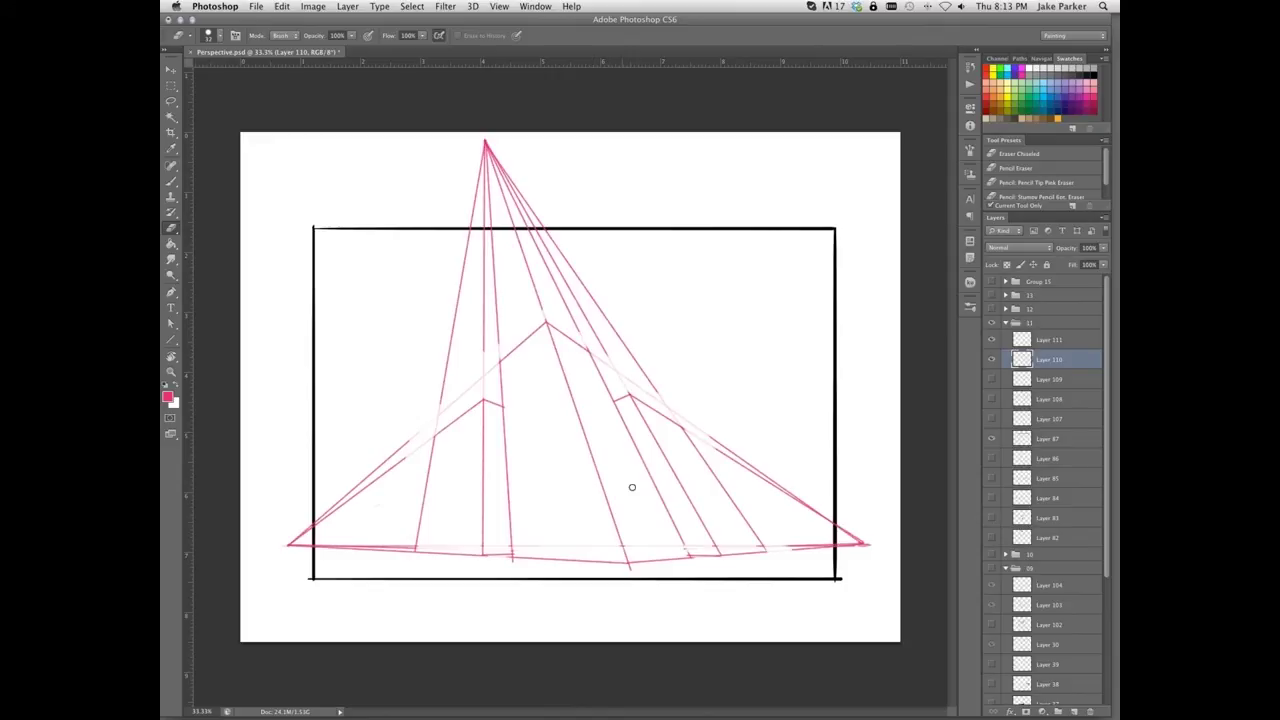
key(b)
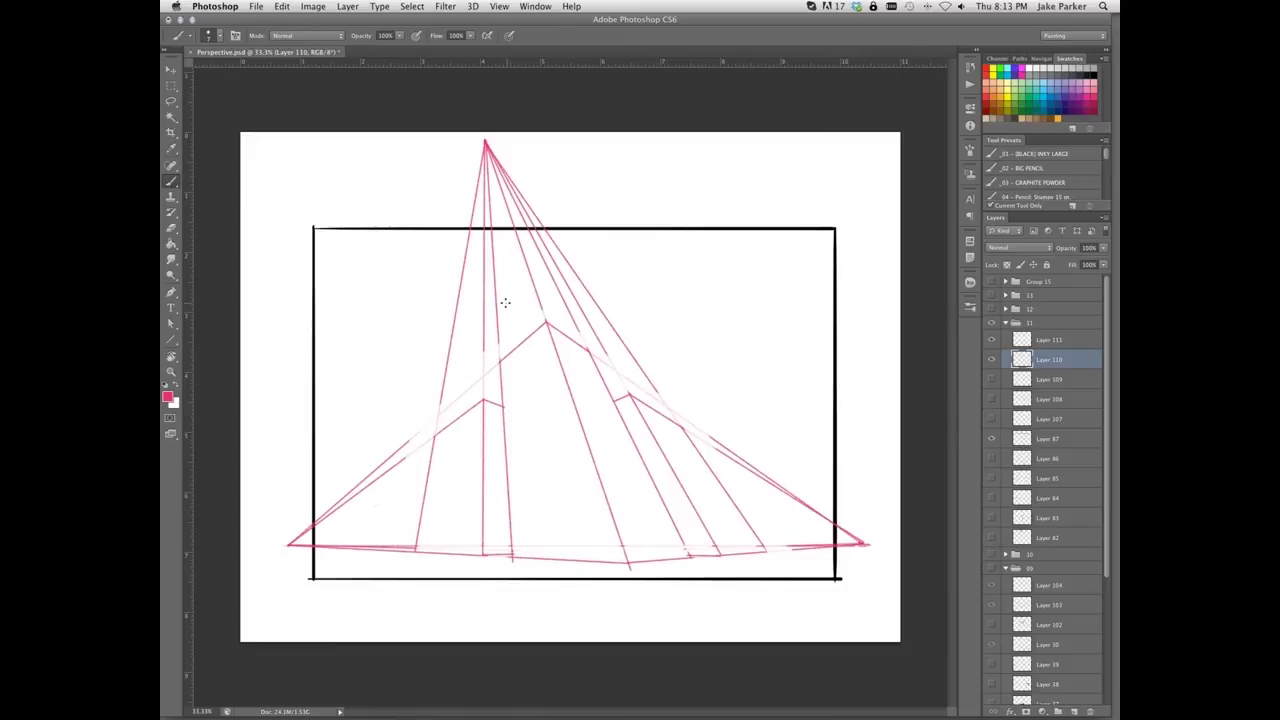
Hide the earlier perspective layers and draw a pink horizon line near the top on a new layer.
click(992, 359)
click(993, 399)
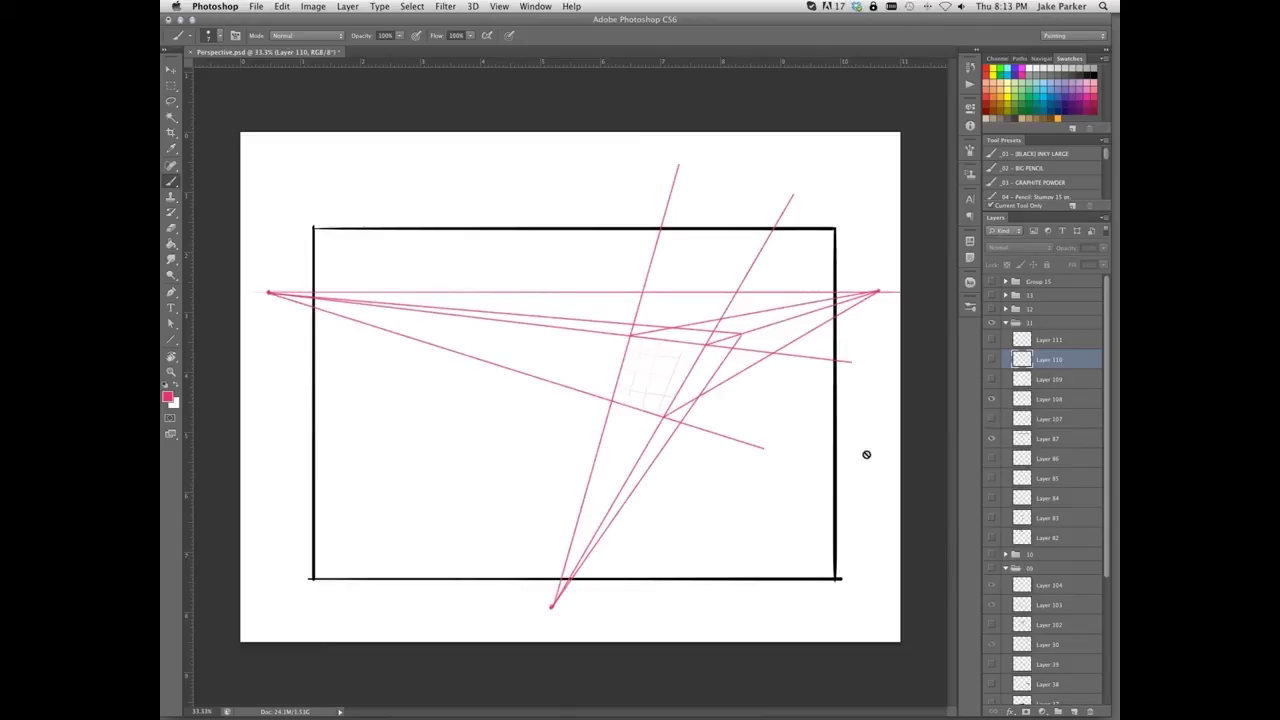
click(992, 399)
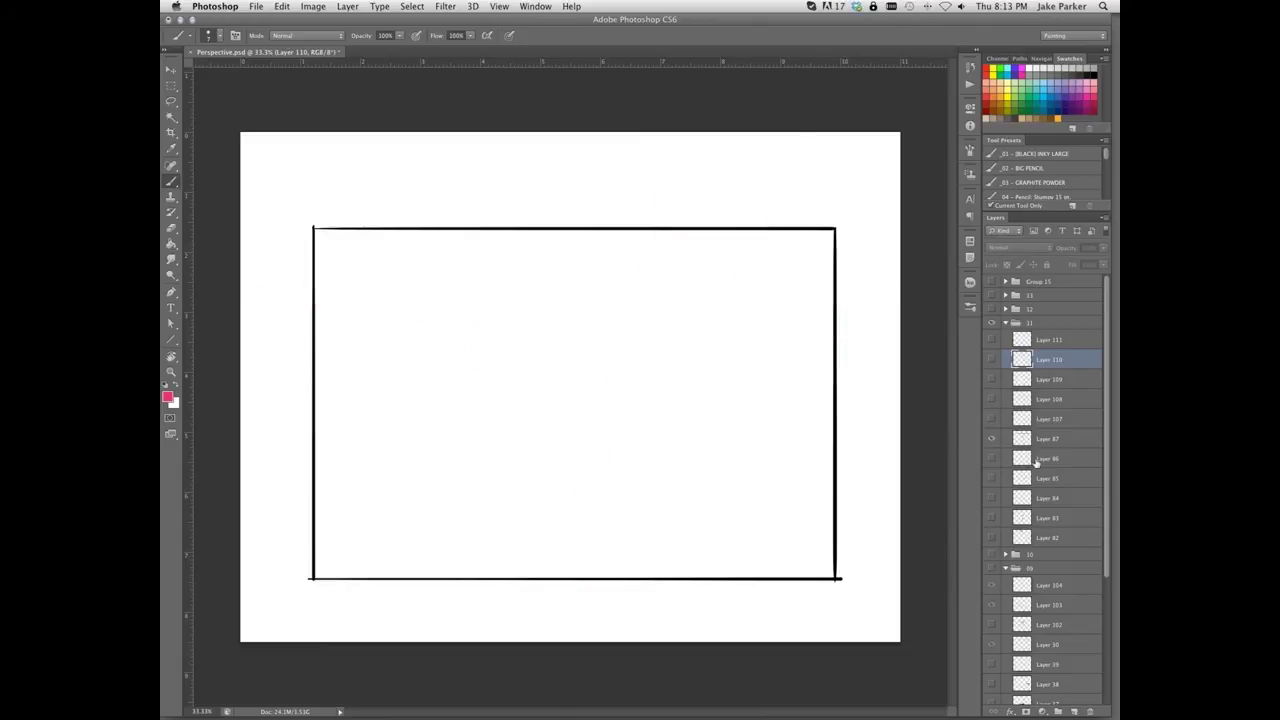
click(1073, 712)
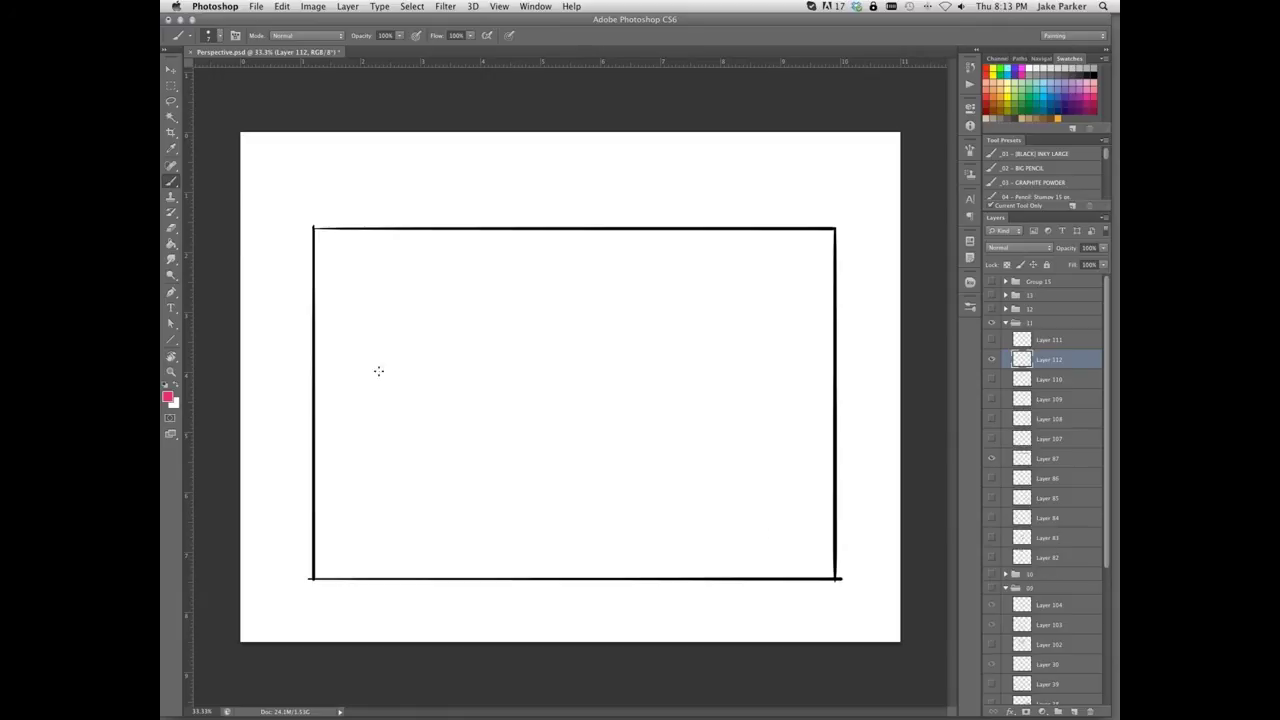
mouse_move(280, 263)
mouse_down()
mouse_move(658, 256)
mouse_move(882, 261)
mouse_up()
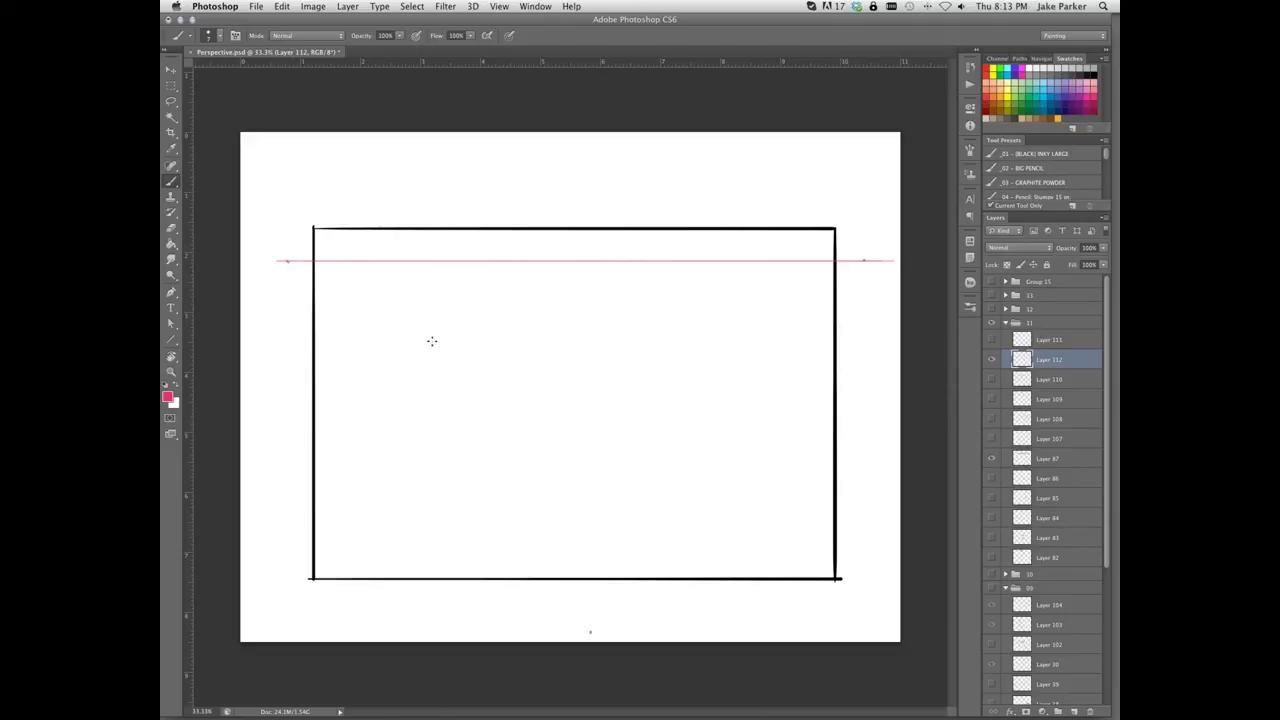
Draw pink guide lines fanning from the left and right vanishing points on the horizon.
drag(286, 269, 683, 515)
drag(274, 260, 600, 475)
mouse_move(284, 263)
mouse_down()
mouse_move(777, 421)
mouse_move(471, 320)
mouse_move(740, 412)
mouse_up()
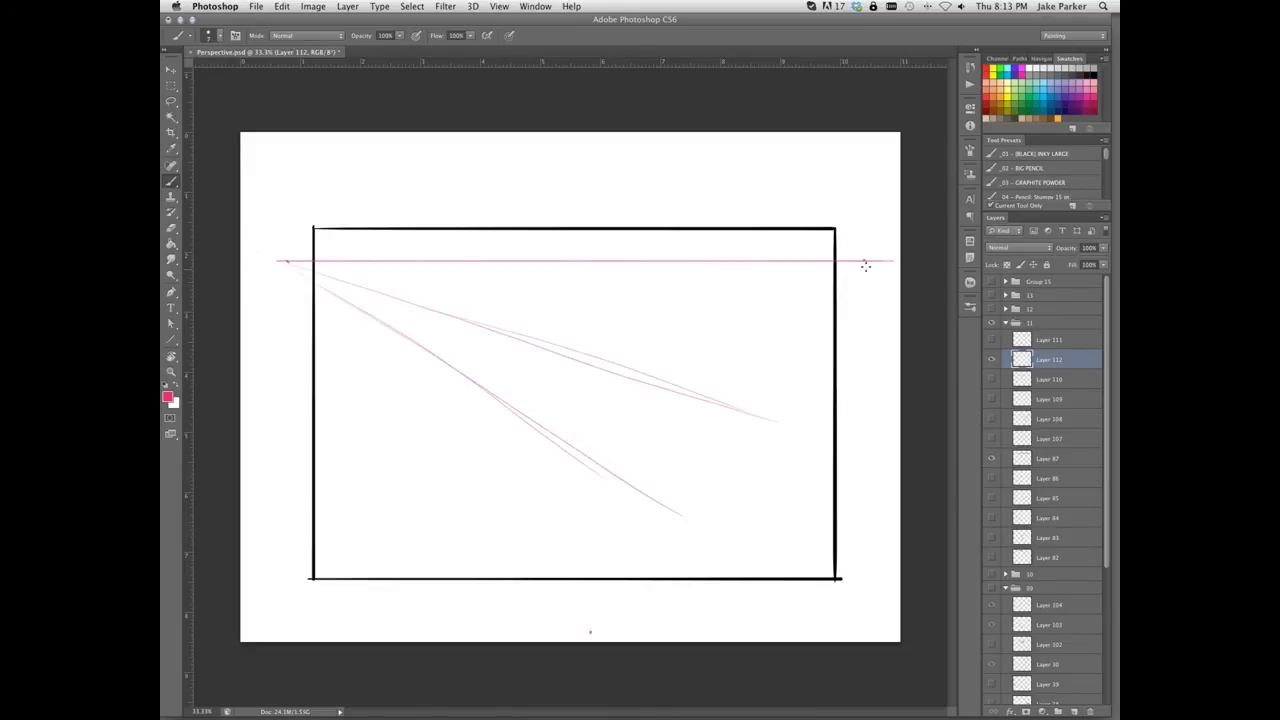
drag(866, 263, 510, 462)
mouse_move(866, 263)
mouse_down()
mouse_move(471, 395)
mouse_move(704, 320)
mouse_move(620, 344)
mouse_up()
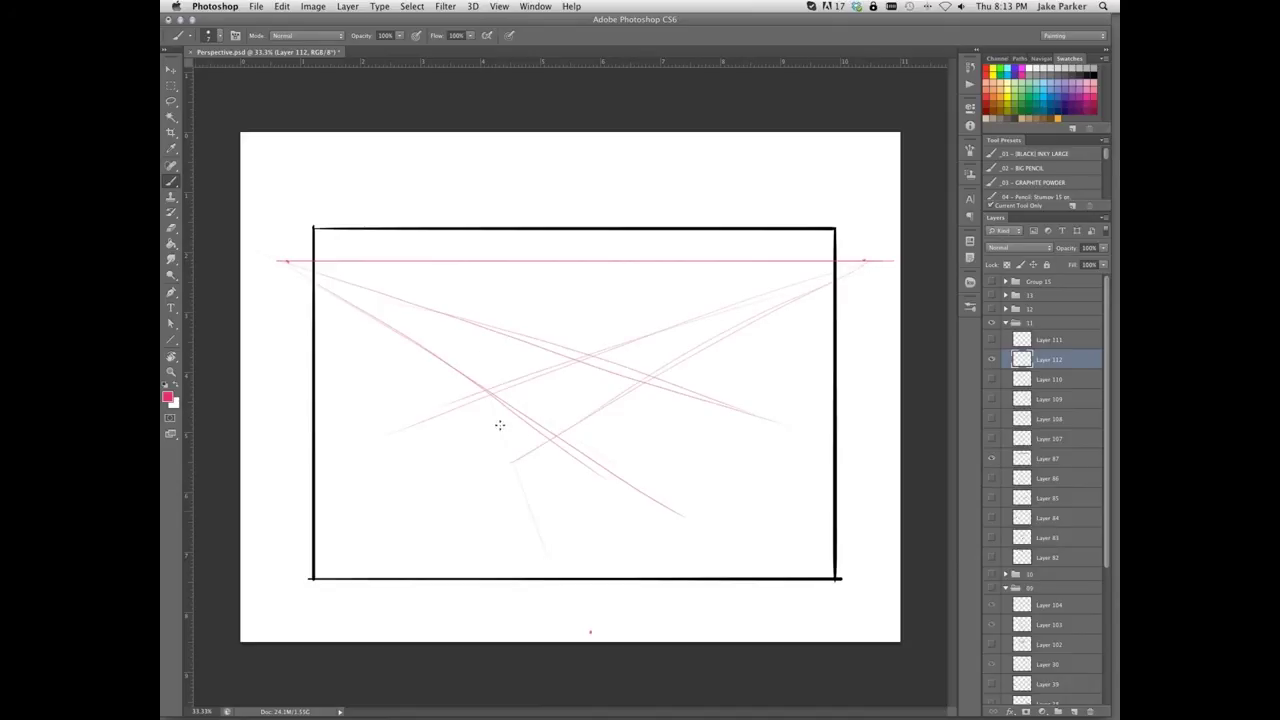
Draw pink lines converging down toward the third vanishing point below the page.
drag(516, 460, 582, 628)
drag(524, 460, 580, 604)
drag(560, 494, 578, 576)
drag(636, 390, 628, 574)
drag(638, 412, 620, 618)
drag(628, 462, 620, 574)
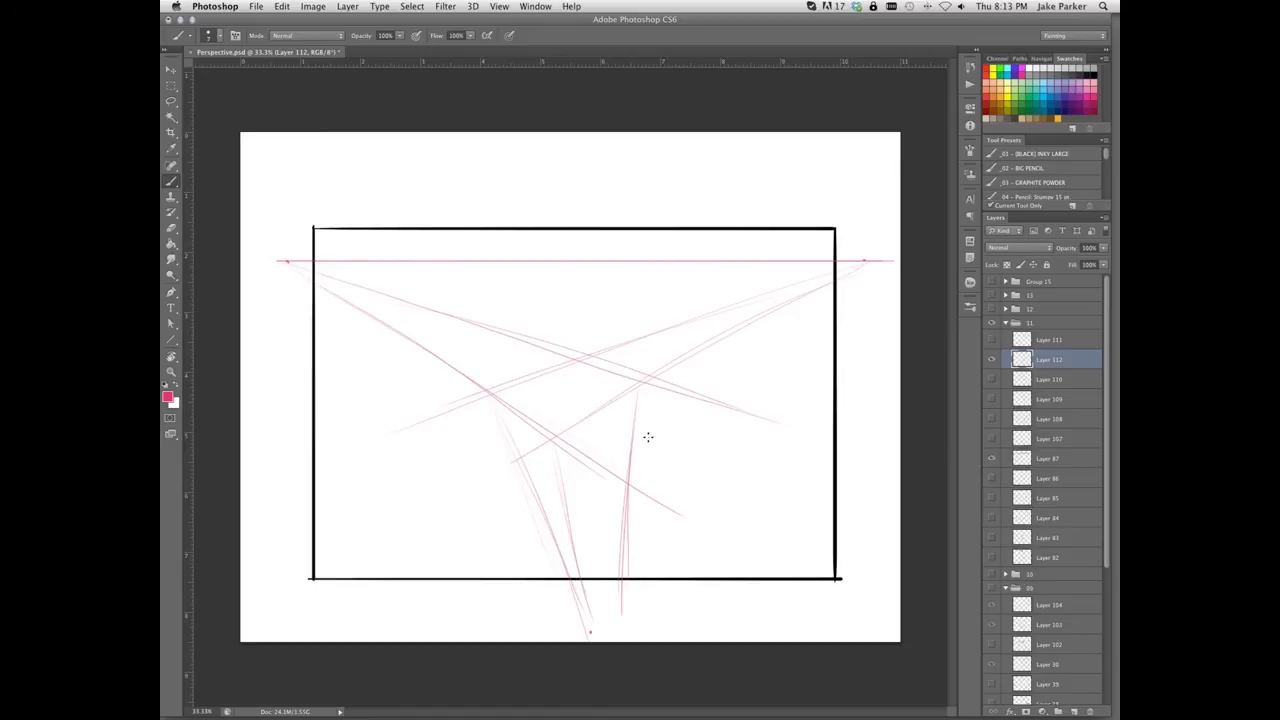
Sketch diagonal and short building edges on the right, undoing the unwanted strokes.
drag(711, 396, 606, 474)
mouse_move(804, 362)
mouse_down()
mouse_move(710, 498)
mouse_move(706, 526)
mouse_up()
drag(617, 474, 684, 512)
mouse_move(712, 401)
mouse_down()
mouse_move(761, 420)
mouse_move(724, 634)
mouse_up()
drag(703, 542, 703, 576)
key(alt+super+z)
key(alt+super+z)
key(alt+super+z)
Draw the right and central buildings' vertical edges toward the bottom vanishing point.
drag(764, 420, 707, 628)
drag(704, 523, 694, 620)
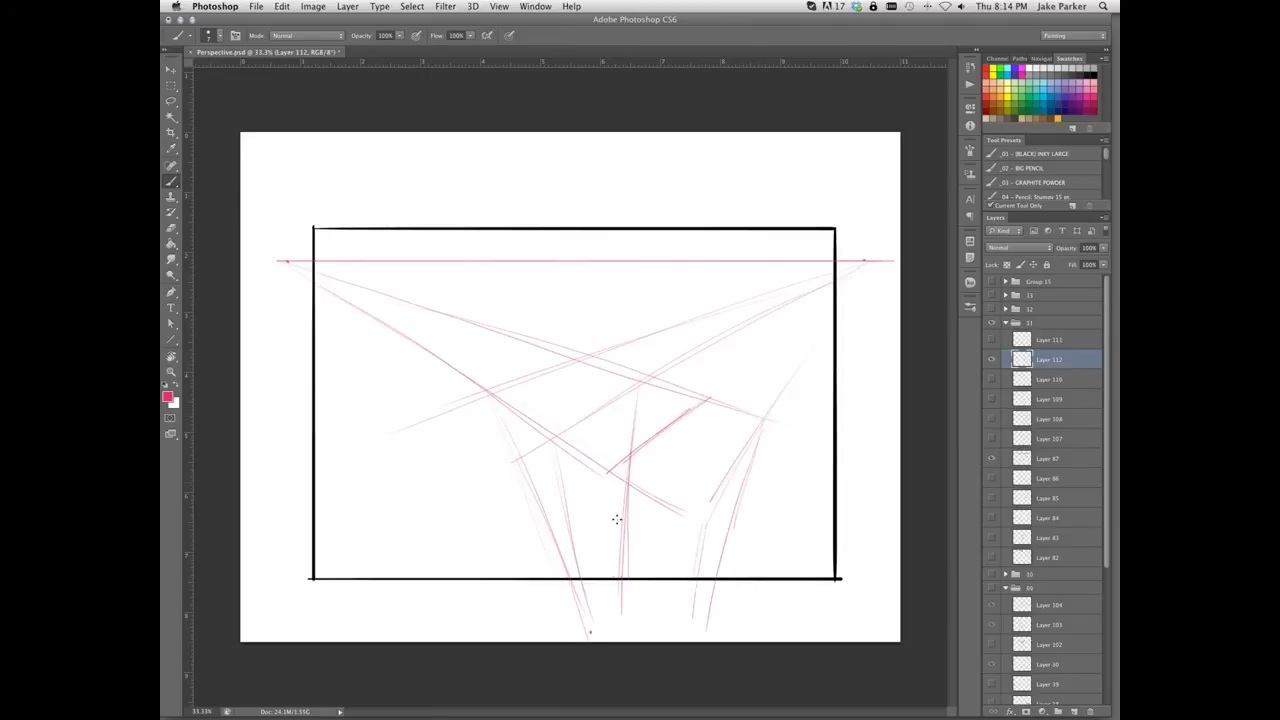
drag(617, 519, 619, 586)
drag(607, 472, 618, 620)
drag(491, 400, 578, 594)
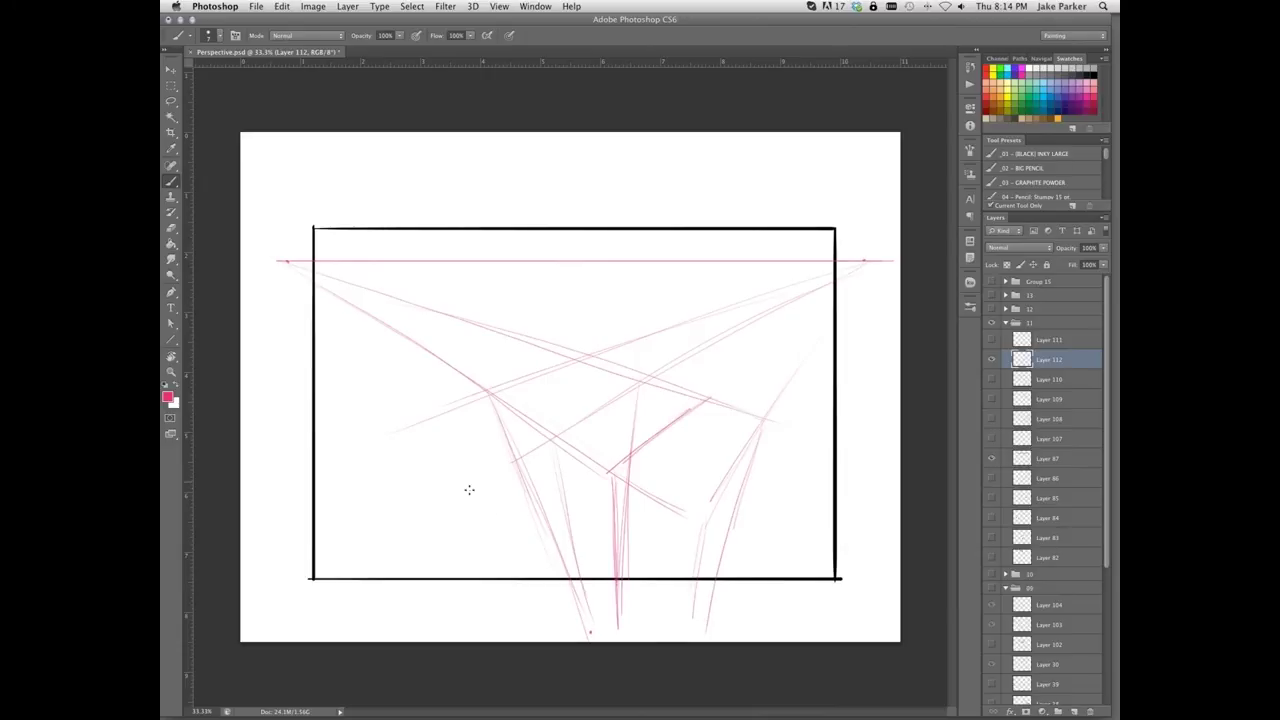
Add lines from the left vanishing point and building sides running down toward the bottom.
drag(284, 266, 449, 523)
drag(336, 325, 474, 471)
mouse_move(405, 405)
mouse_down()
mouse_move(540, 520)
mouse_move(520, 504)
mouse_up()
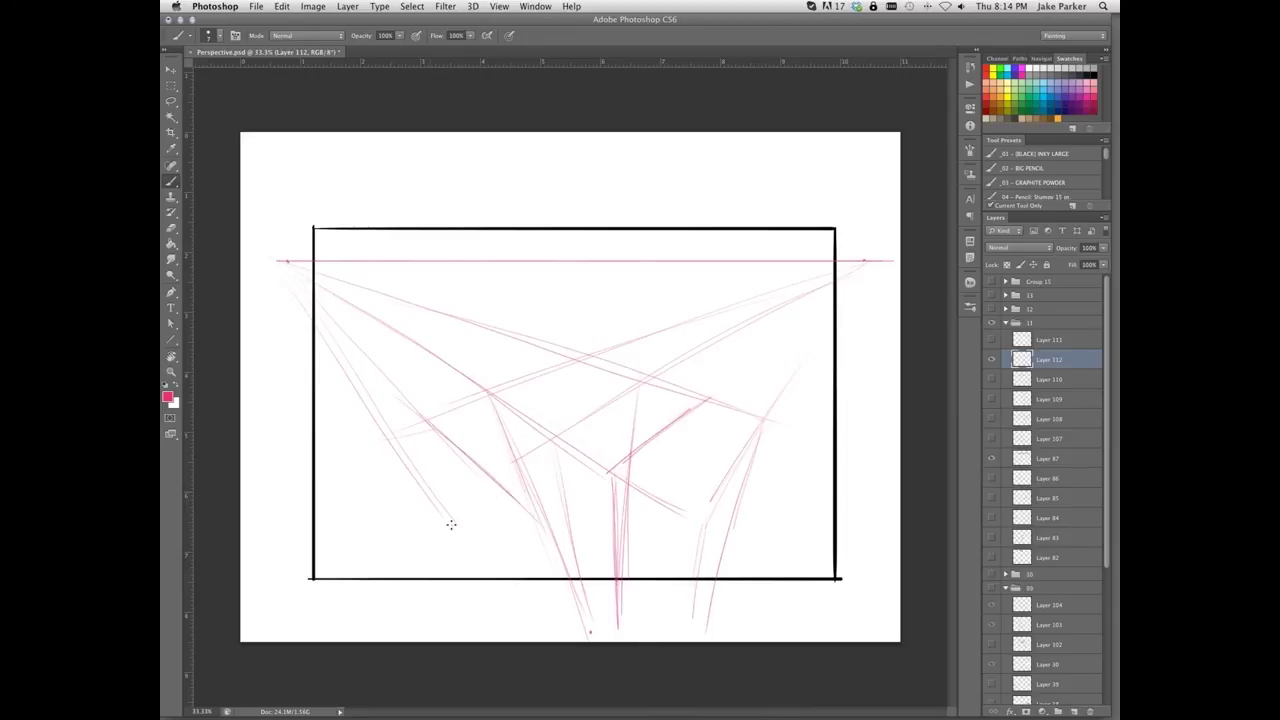
mouse_move(394, 439)
mouse_down()
mouse_move(460, 530)
mouse_move(529, 508)
mouse_up()
mouse_move(396, 435)
mouse_down()
mouse_move(442, 415)
mouse_move(420, 515)
mouse_move(444, 576)
mouse_up()
drag(402, 468, 466, 626)
drag(472, 545, 500, 640)
drag(525, 524, 553, 630)
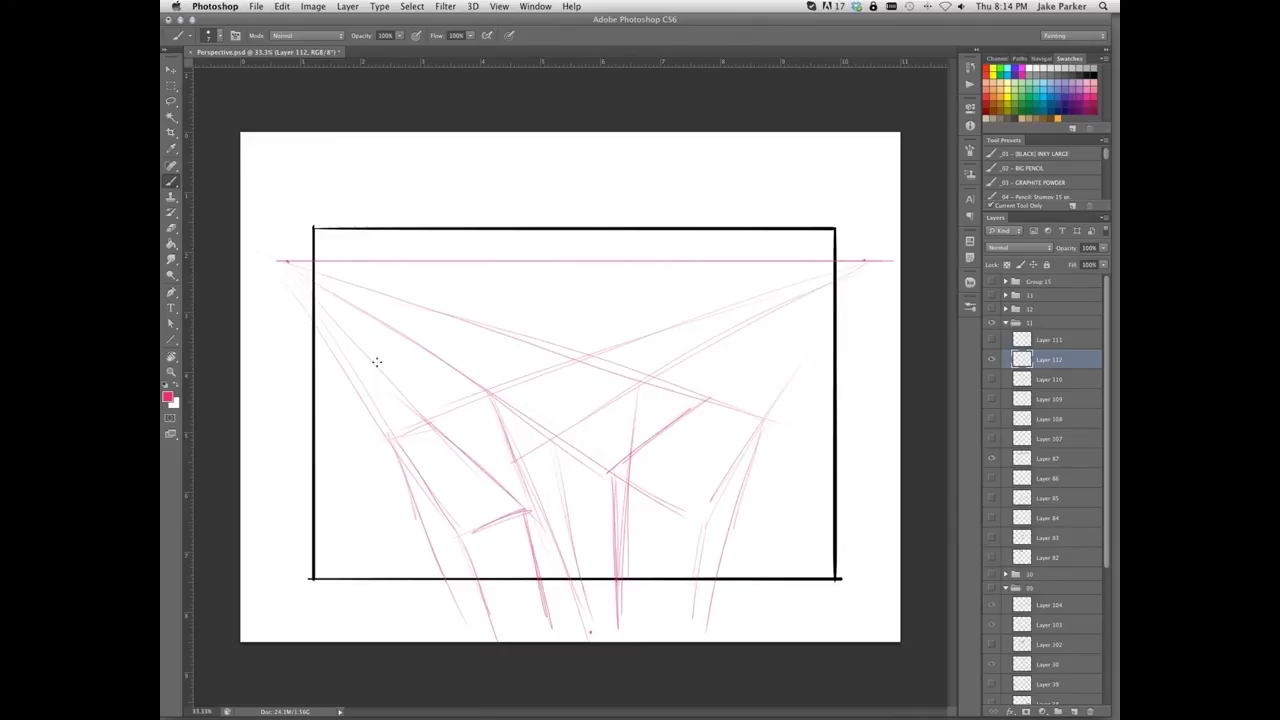
Outline the small left building's top corner and extend its edges below the frame.
mouse_move(378, 508)
mouse_down()
mouse_move(343, 451)
mouse_move(365, 483)
mouse_move(384, 436)
mouse_up()
drag(385, 508, 410, 496)
mouse_move(350, 460)
mouse_down()
mouse_move(400, 586)
mouse_move(426, 606)
mouse_up()
drag(380, 508, 437, 619)
drag(402, 560, 416, 588)
drag(388, 446, 419, 421)
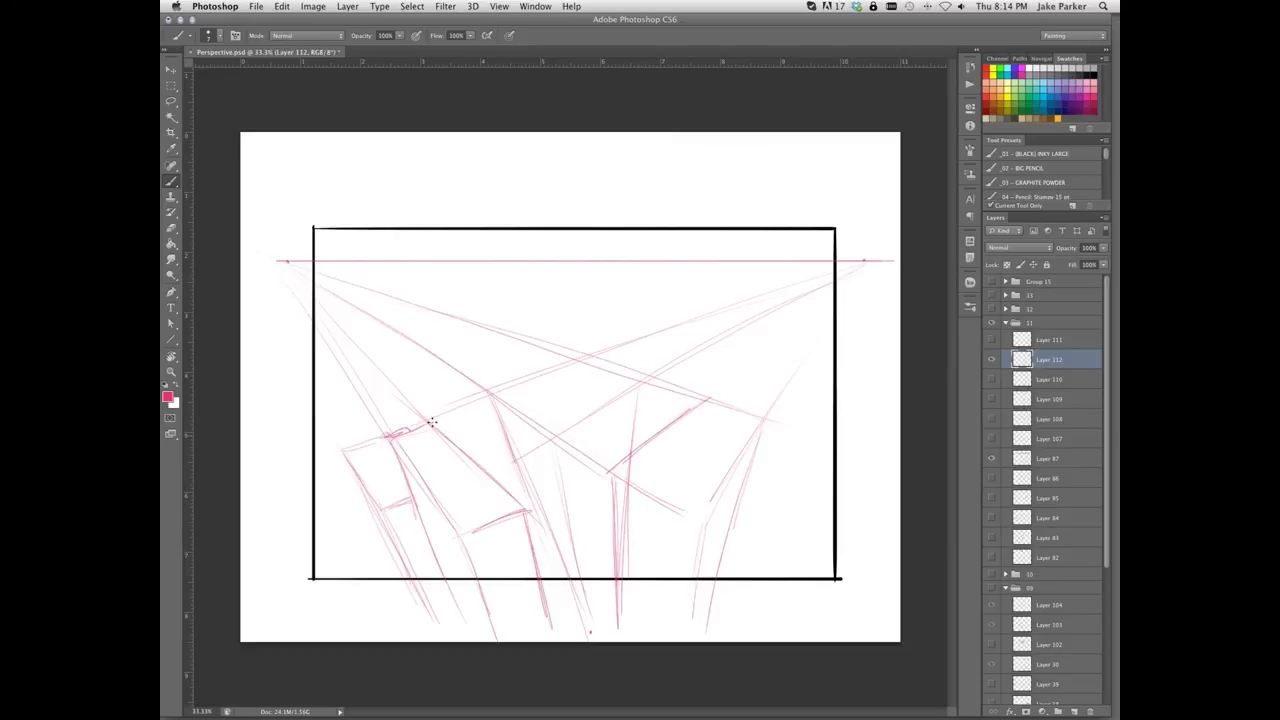
Sketch the right building's top corner and its vertical edges.
drag(701, 524, 706, 514)
mouse_move(749, 416)
mouse_down()
mouse_move(775, 418)
mouse_move(758, 401)
mouse_move(810, 408)
mouse_move(781, 487)
mouse_up()
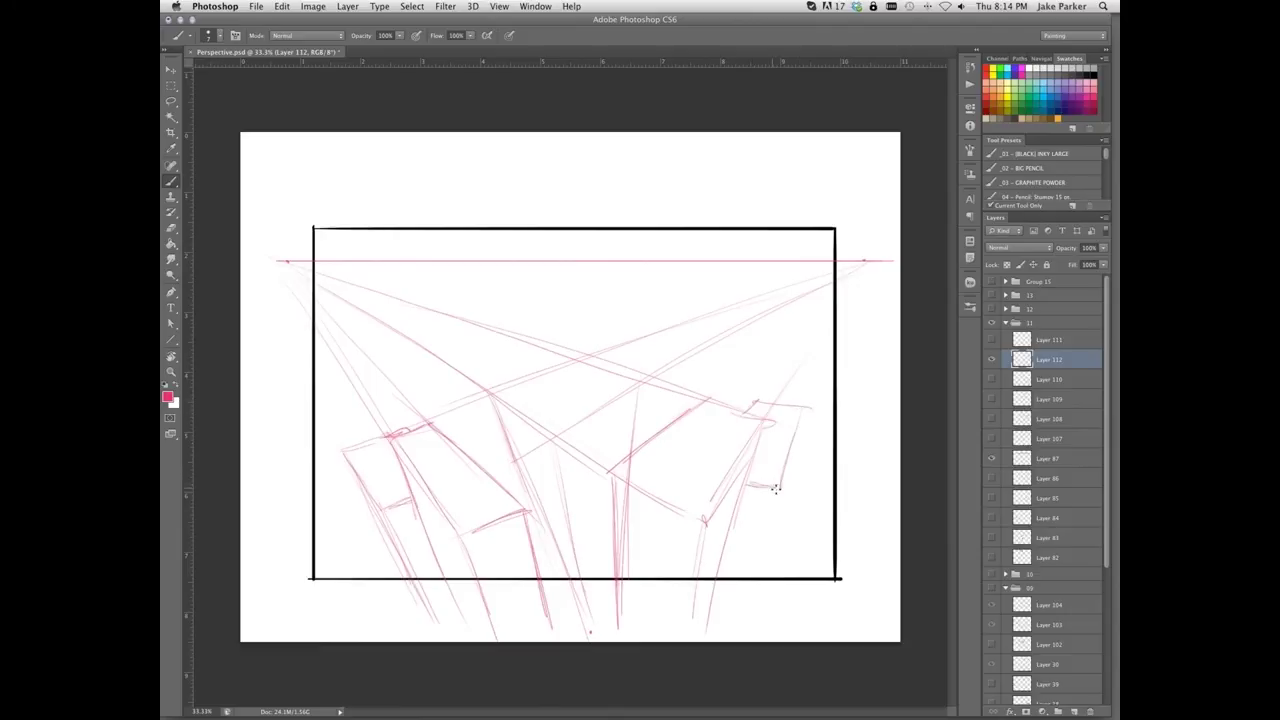
drag(775, 490, 750, 612)
drag(794, 428, 766, 540)
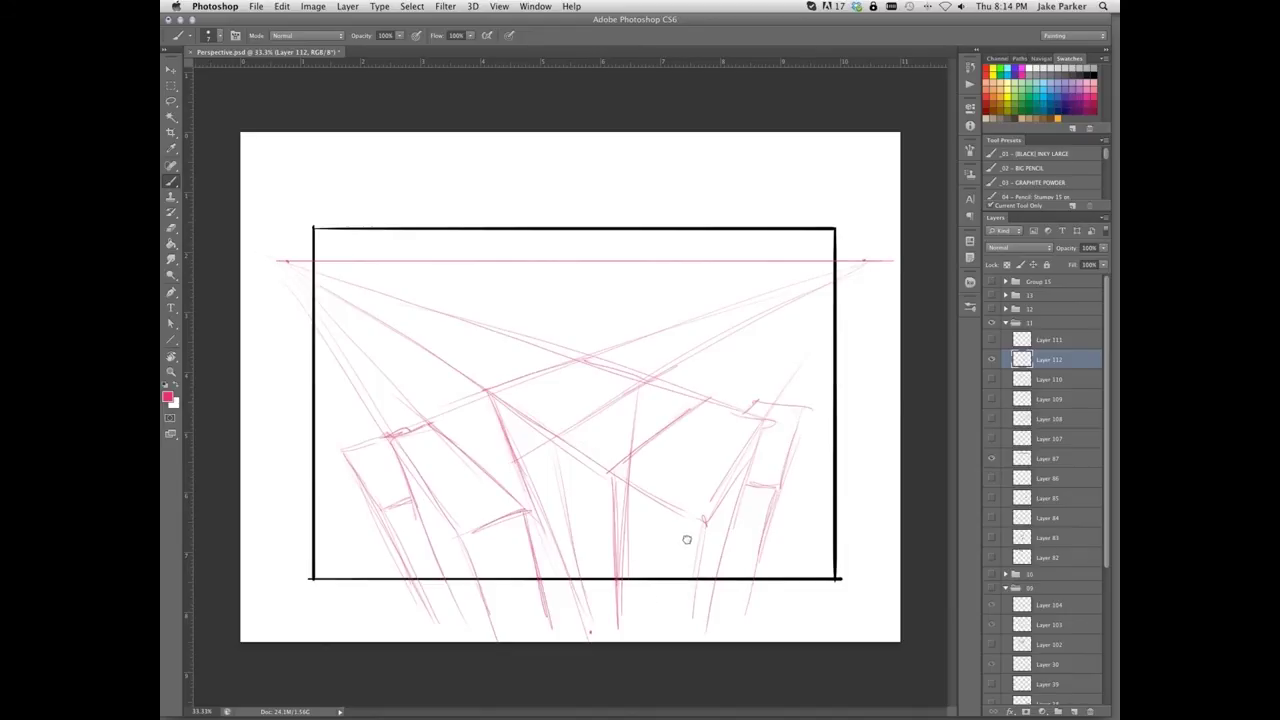
Pick a dark swatch as the drawing colour and undo the trial strokes.
click(1013, 117)
drag(577, 310, 685, 395)
key(super+z)
key(super+z)
mouse_move(610, 258)
mouse_down()
mouse_move(616, 311)
mouse_move(638, 324)
mouse_move(667, 308)
mouse_up()
key(super+z)
Draw long grey diagonal guide lines, undo them, and enlarge the brush.
drag(738, 184, 392, 497)
drag(757, 209, 460, 440)
drag(804, 203, 430, 482)
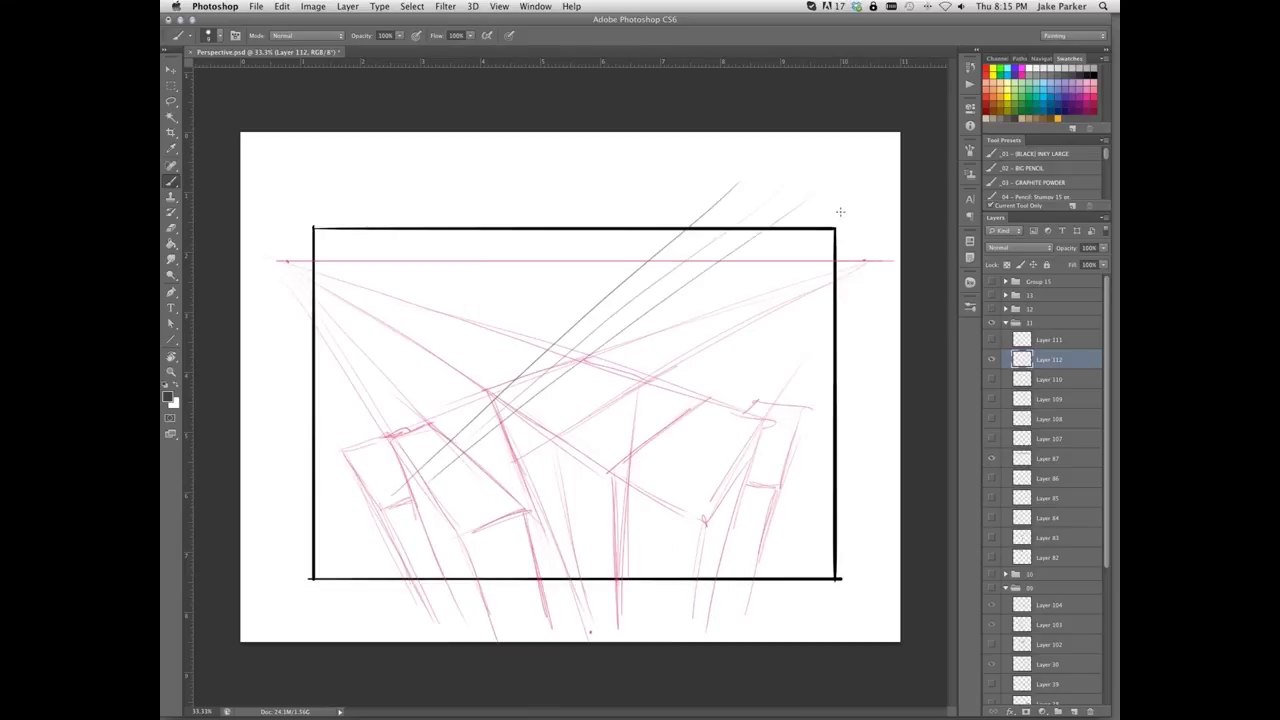
drag(812, 231, 447, 458)
drag(806, 272, 430, 471)
drag(823, 276, 468, 460)
key(alt+super+z)
key(alt+super+z)
key(alt+super+z)
key(alt+super+z)
key(alt+super+z)
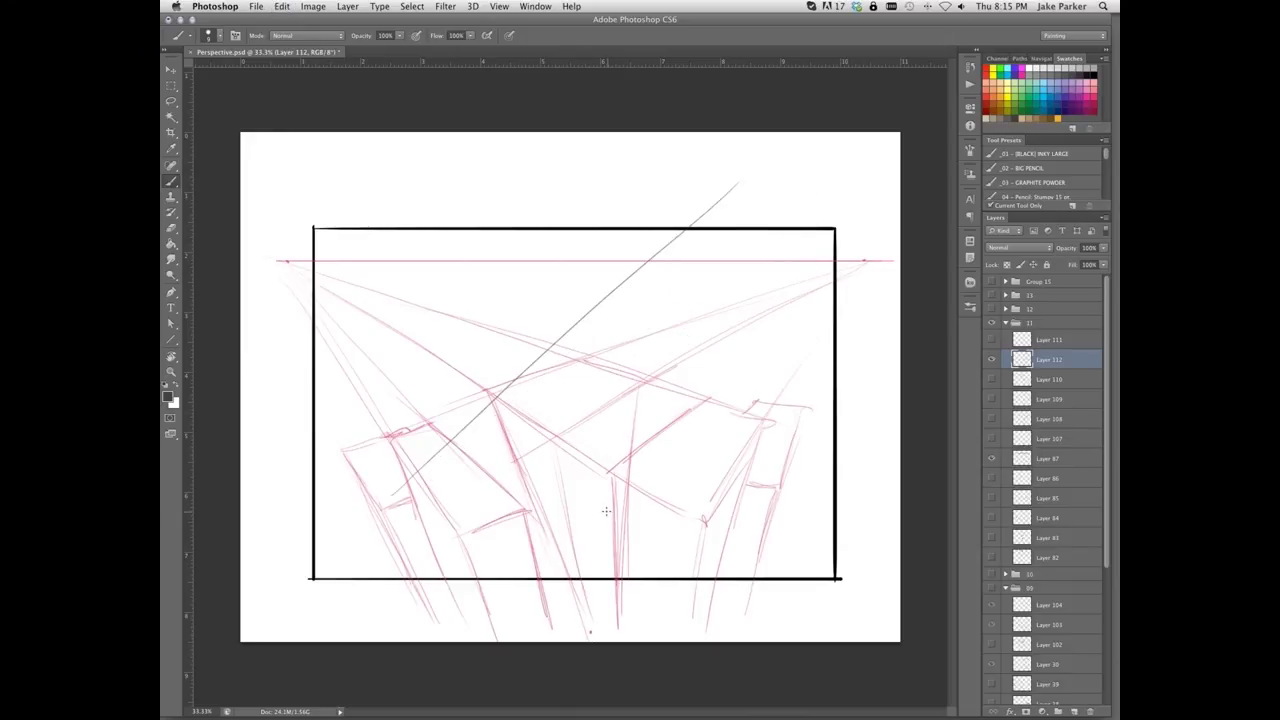
key(alt+super+z)
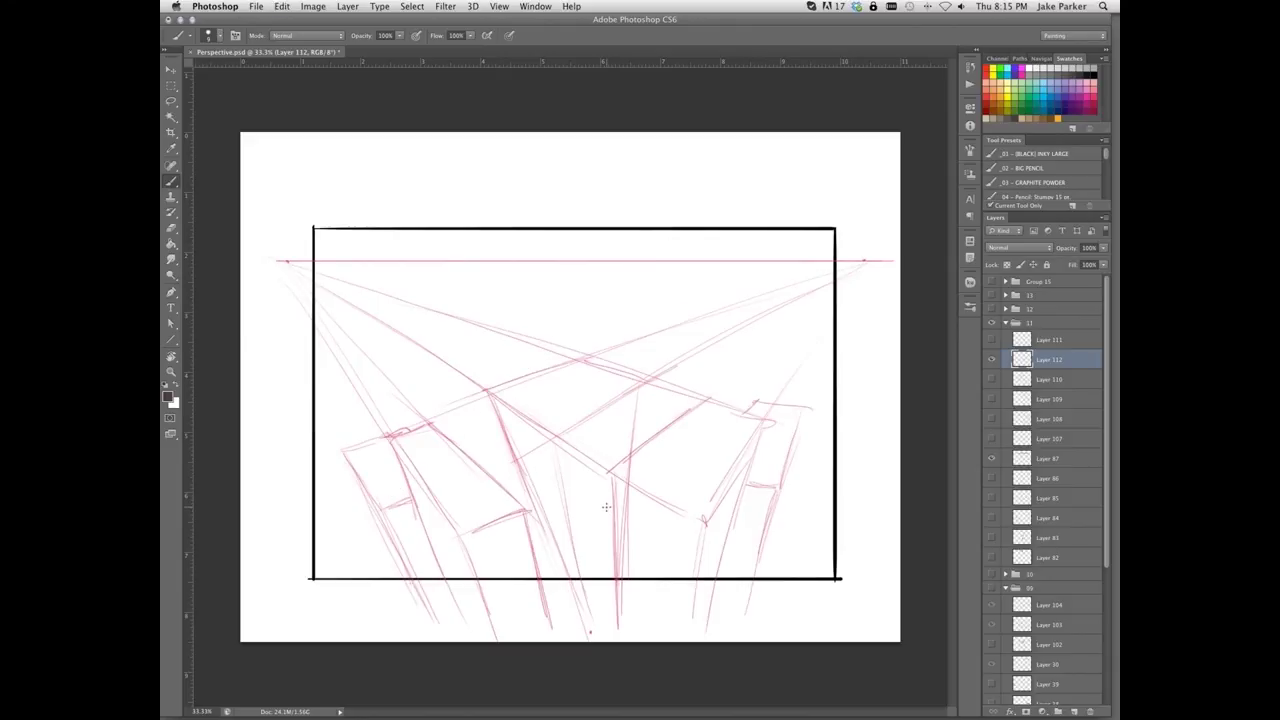
key(bracketright)
key(bracketright)
Ink the central box's top edges and vertical sides in dark grey.
mouse_move(551, 437)
mouse_down()
mouse_move(647, 378)
mouse_move(583, 358)
mouse_move(485, 390)
mouse_move(555, 435)
mouse_up()
drag(503, 402, 526, 414)
mouse_move(524, 482)
mouse_down()
mouse_move(496, 407)
mouse_move(570, 594)
mouse_up()
mouse_move(558, 440)
mouse_down()
mouse_move(585, 604)
mouse_move(569, 502)
mouse_move(584, 589)
mouse_up()
mouse_move(645, 380)
mouse_down()
mouse_move(632, 439)
mouse_move(712, 402)
mouse_up()
mouse_move(640, 458)
mouse_down()
mouse_move(727, 405)
mouse_move(706, 398)
mouse_move(761, 415)
mouse_move(749, 410)
mouse_move(712, 488)
mouse_up()
drag(756, 428, 701, 512)
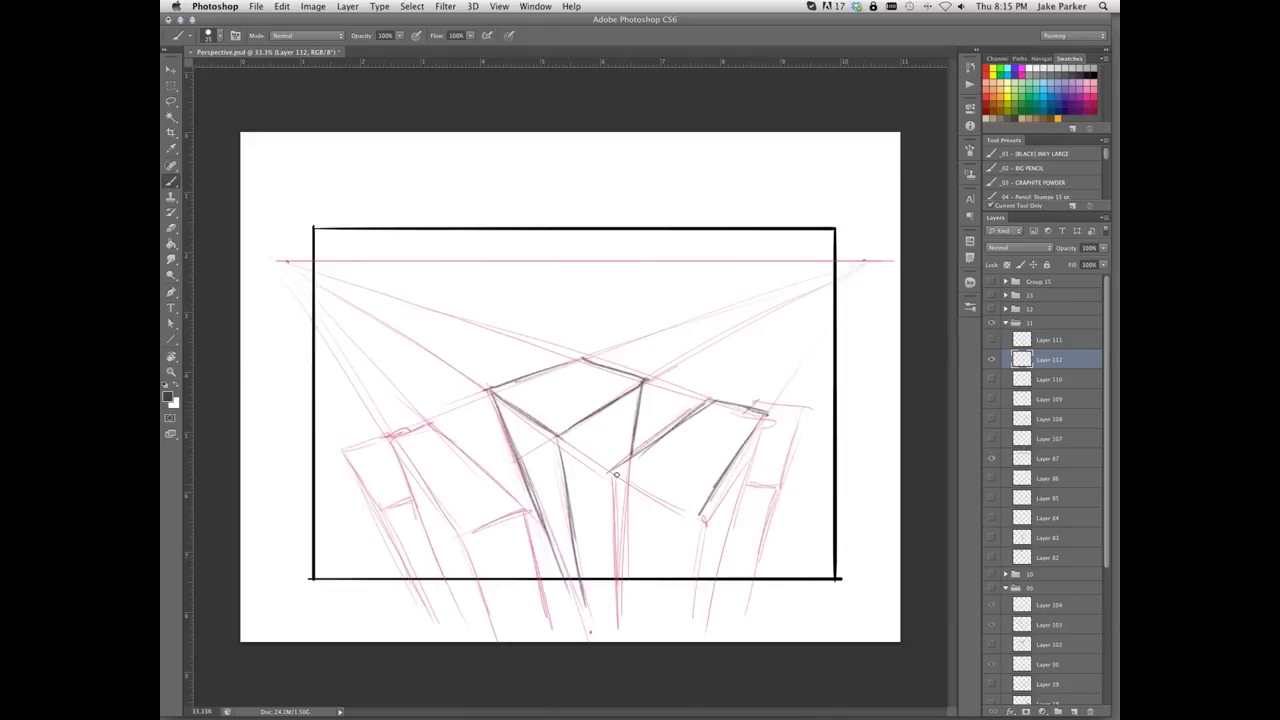
mouse_move(606, 469)
mouse_down()
mouse_move(704, 518)
mouse_move(612, 568)
mouse_move(614, 603)
mouse_up()
mouse_move(695, 604)
mouse_down()
mouse_move(704, 508)
mouse_move(690, 604)
mouse_up()
Ink the right building's top and vertical edges in dark grey.
drag(765, 415, 713, 582)
mouse_move(740, 485)
mouse_down()
mouse_move(777, 486)
mouse_move(766, 484)
mouse_move(786, 469)
mouse_move(807, 401)
mouse_move(759, 396)
mouse_move(813, 407)
mouse_move(788, 476)
mouse_up()
drag(762, 550, 806, 414)
drag(741, 588, 779, 480)
Ink the left blocks' edges and sides descending toward the bottom point.
mouse_move(430, 425)
mouse_down()
mouse_move(391, 440)
mouse_move(461, 534)
mouse_move(513, 515)
mouse_move(490, 475)
mouse_move(431, 427)
mouse_move(521, 507)
mouse_move(548, 604)
mouse_up()
drag(528, 524, 542, 578)
drag(464, 536, 504, 640)
drag(394, 444, 464, 614)
mouse_move(414, 497)
mouse_down()
mouse_move(378, 507)
mouse_move(346, 458)
mouse_up()
mouse_move(376, 508)
mouse_down()
mouse_move(342, 451)
mouse_move(390, 437)
mouse_move(346, 466)
mouse_move(396, 544)
mouse_up()
drag(362, 482, 416, 588)
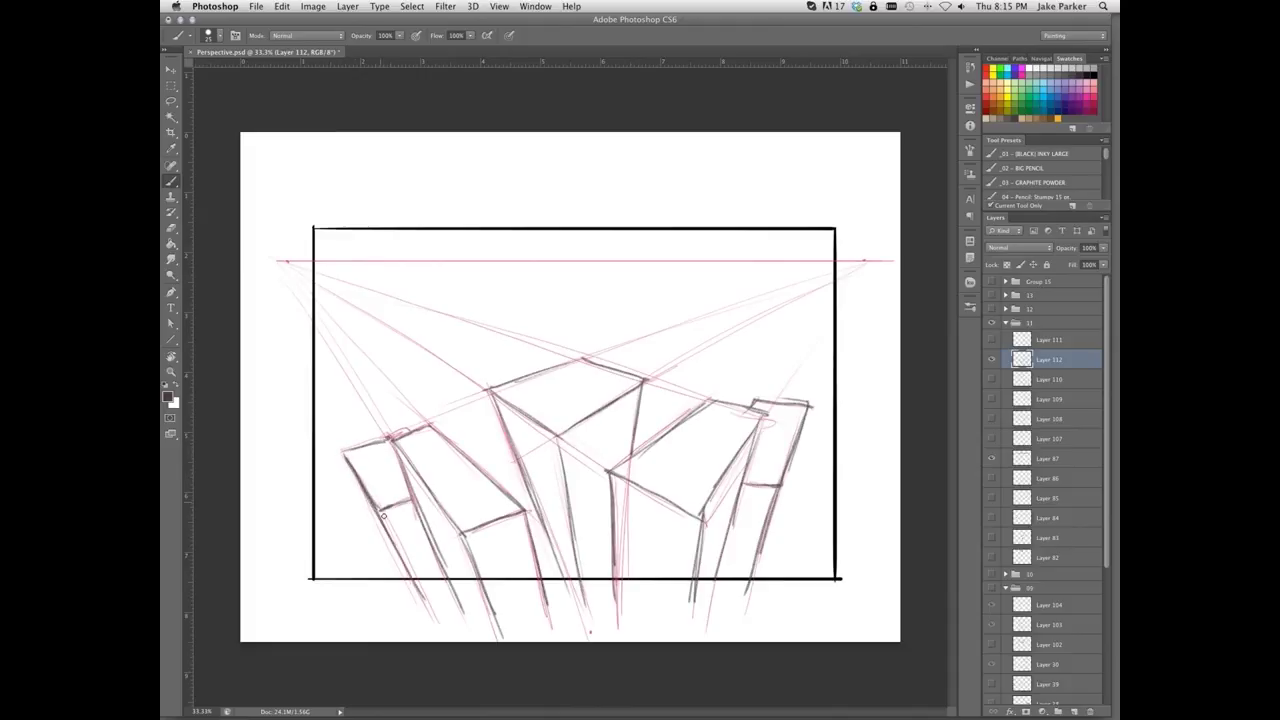
drag(383, 515, 436, 617)
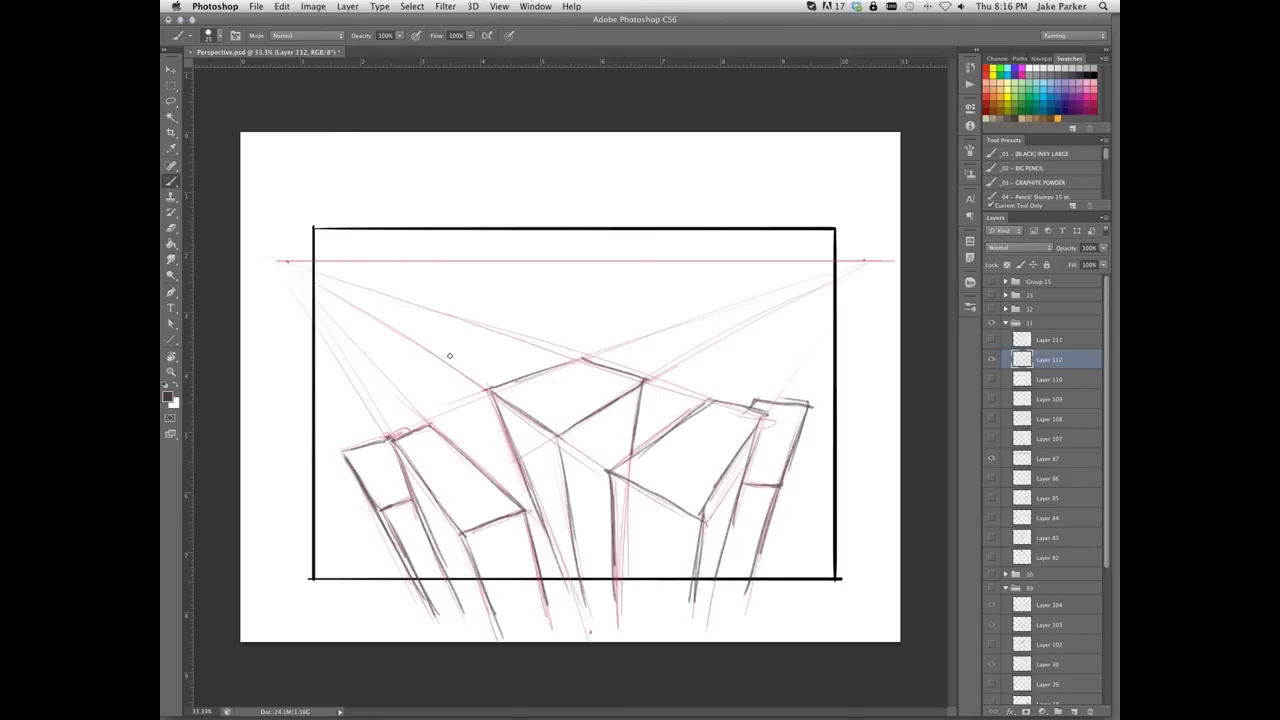
Sketch a small dark rooftop quadrilateral in the distance near the horizon, left of centre.
mouse_move(462, 348)
mouse_down()
mouse_move(406, 333)
mouse_move(433, 352)
mouse_move(494, 328)
mouse_move(509, 336)
mouse_move(461, 321)
mouse_move(434, 343)
mouse_up()
Draw edges rising from the small rooftop to an apex, plus a guide line to the left.
drag(442, 346, 483, 289)
drag(470, 382, 516, 268)
drag(440, 345, 517, 254)
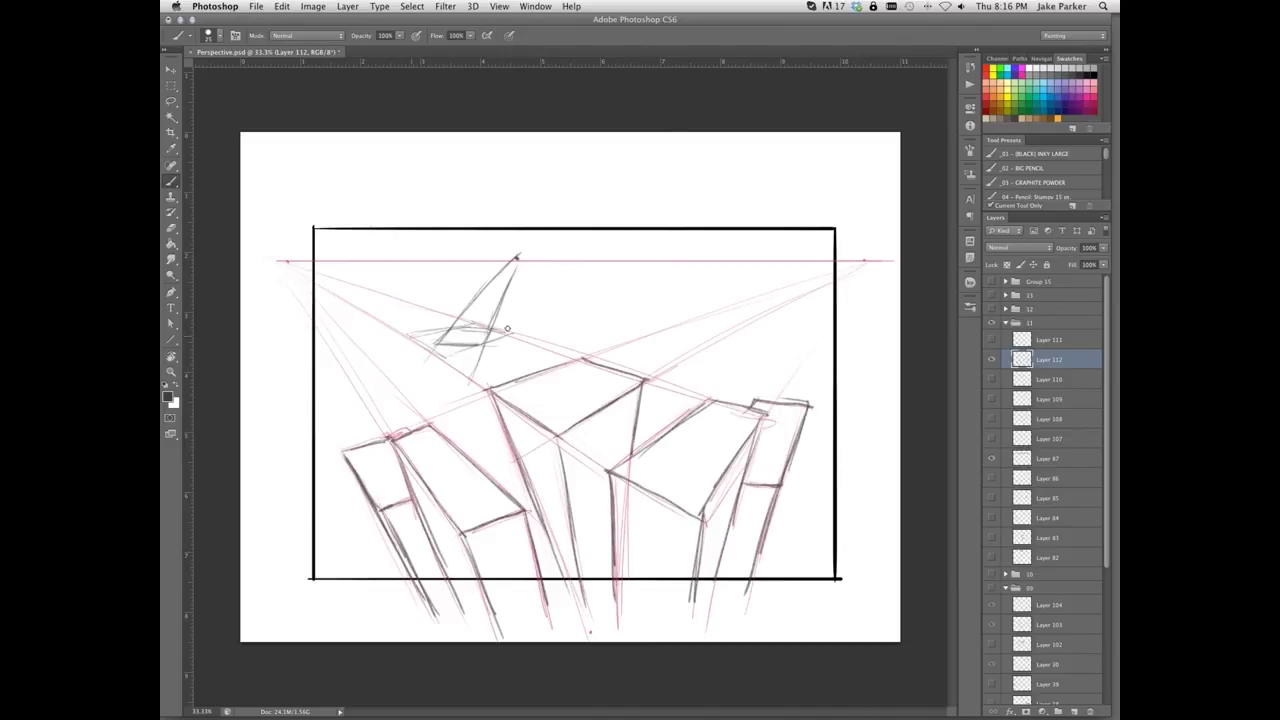
drag(508, 328, 258, 332)
Darken the small rooftop outline and draw the tilted building's sides beneath it.
mouse_move(440, 338)
mouse_down()
mouse_move(276, 328)
mouse_move(494, 345)
mouse_move(432, 346)
mouse_up()
drag(269, 323, 172, 312)
drag(478, 347, 410, 336)
mouse_move(410, 334)
mouse_down()
mouse_move(492, 332)
mouse_move(452, 388)
mouse_move(461, 426)
mouse_move(488, 340)
mouse_move(483, 388)
mouse_up()
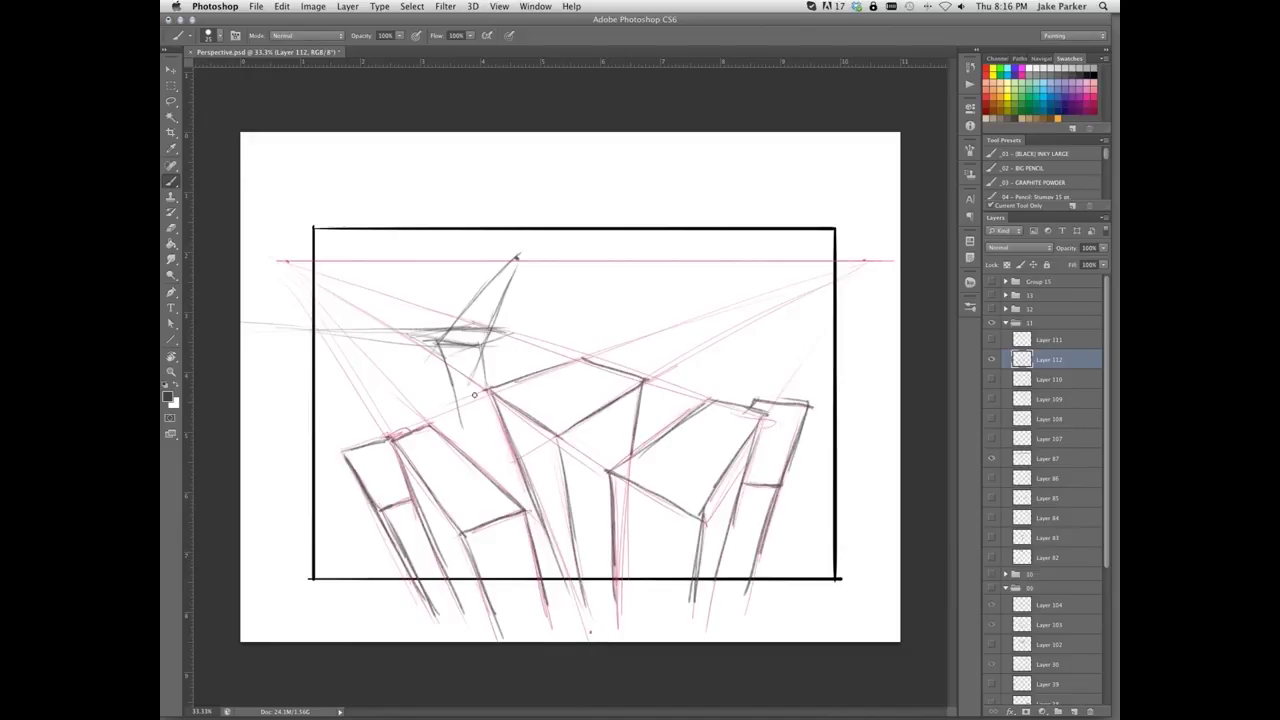
drag(442, 340, 476, 430)
drag(464, 384, 518, 508)
drag(482, 344, 506, 394)
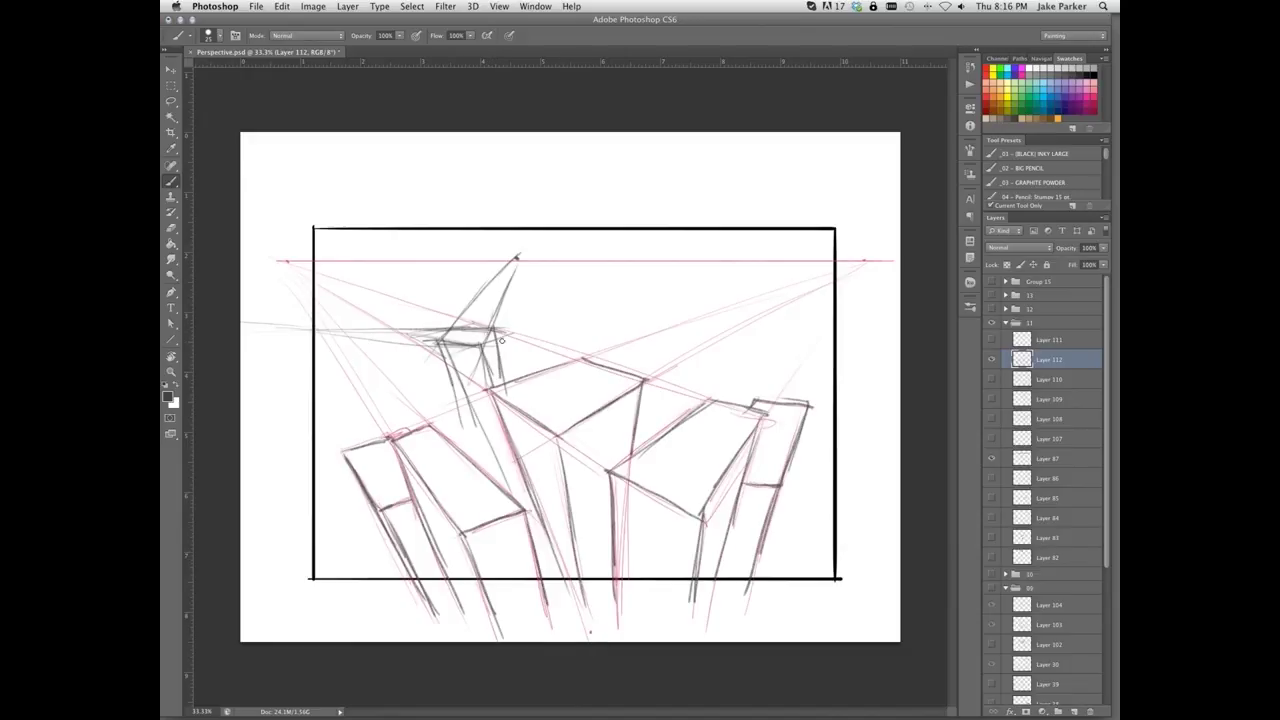
mouse_move(440, 342)
mouse_down()
mouse_move(458, 326)
mouse_move(486, 346)
mouse_move(440, 344)
mouse_move(492, 377)
mouse_up()
drag(500, 328, 496, 387)
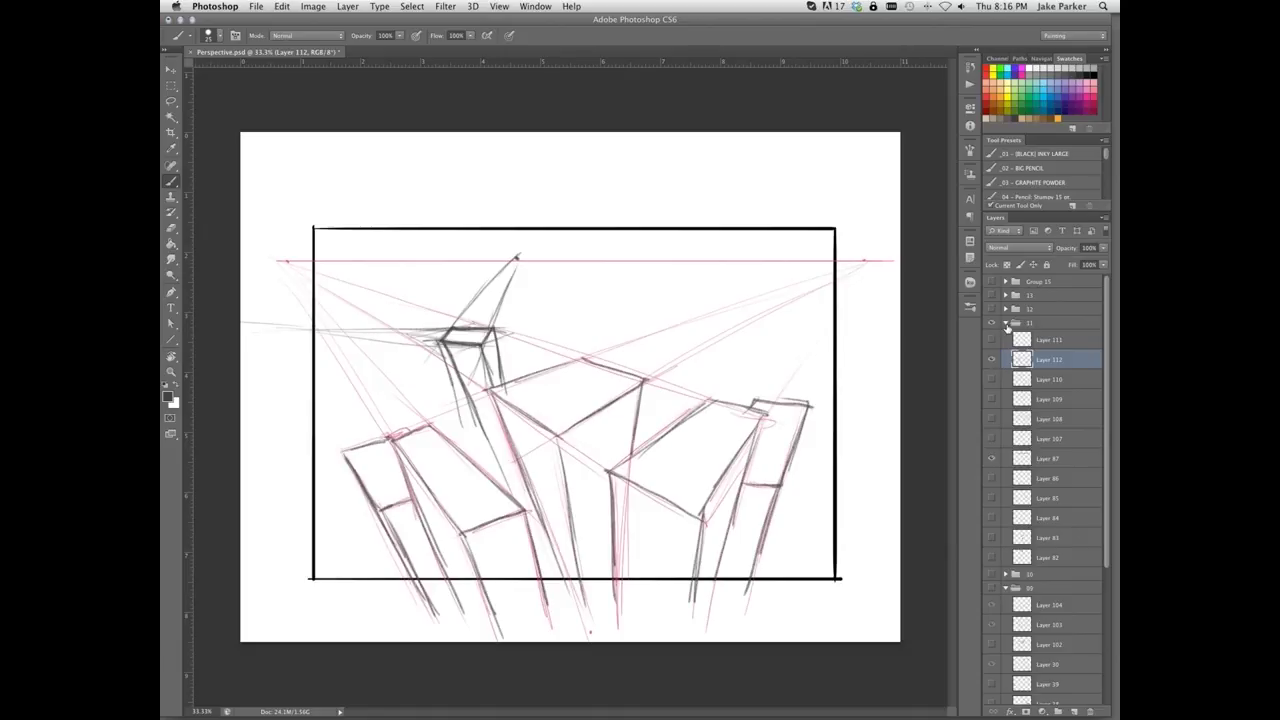
Toggle the building sketch and pink guide layers off and back on to compare them.
click(991, 360)
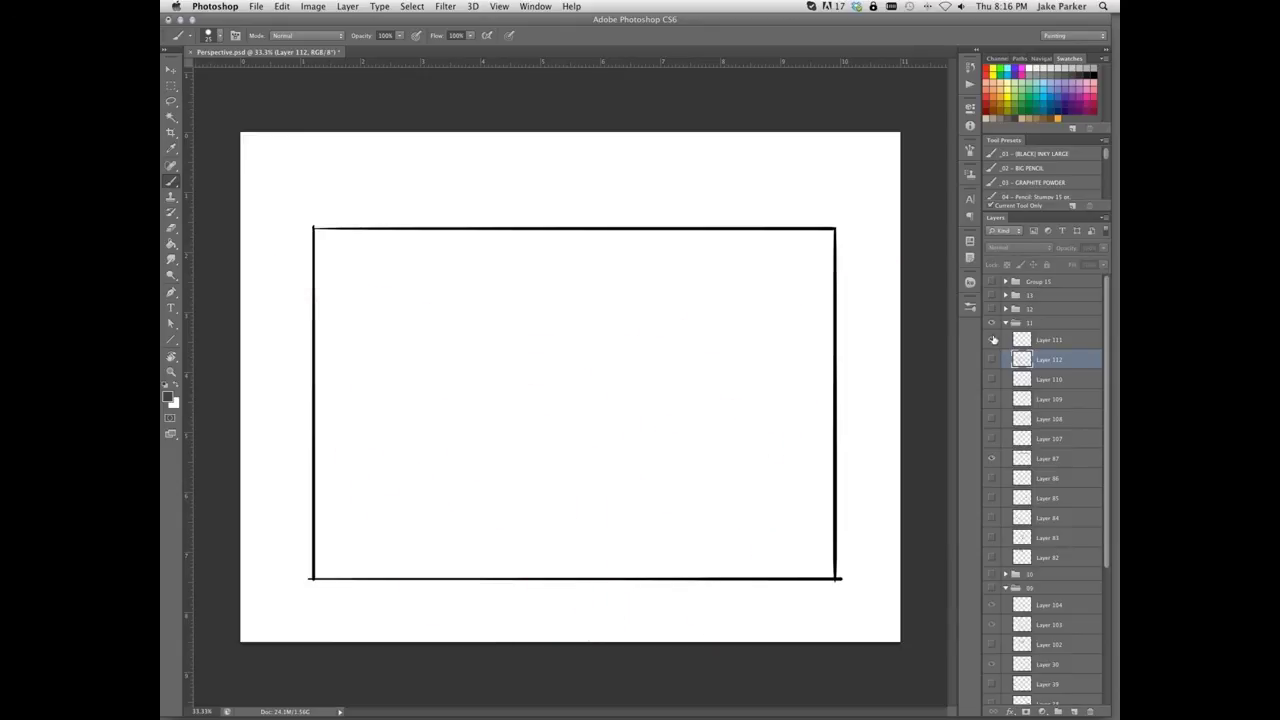
click(992, 340)
click(992, 340)
click(992, 360)
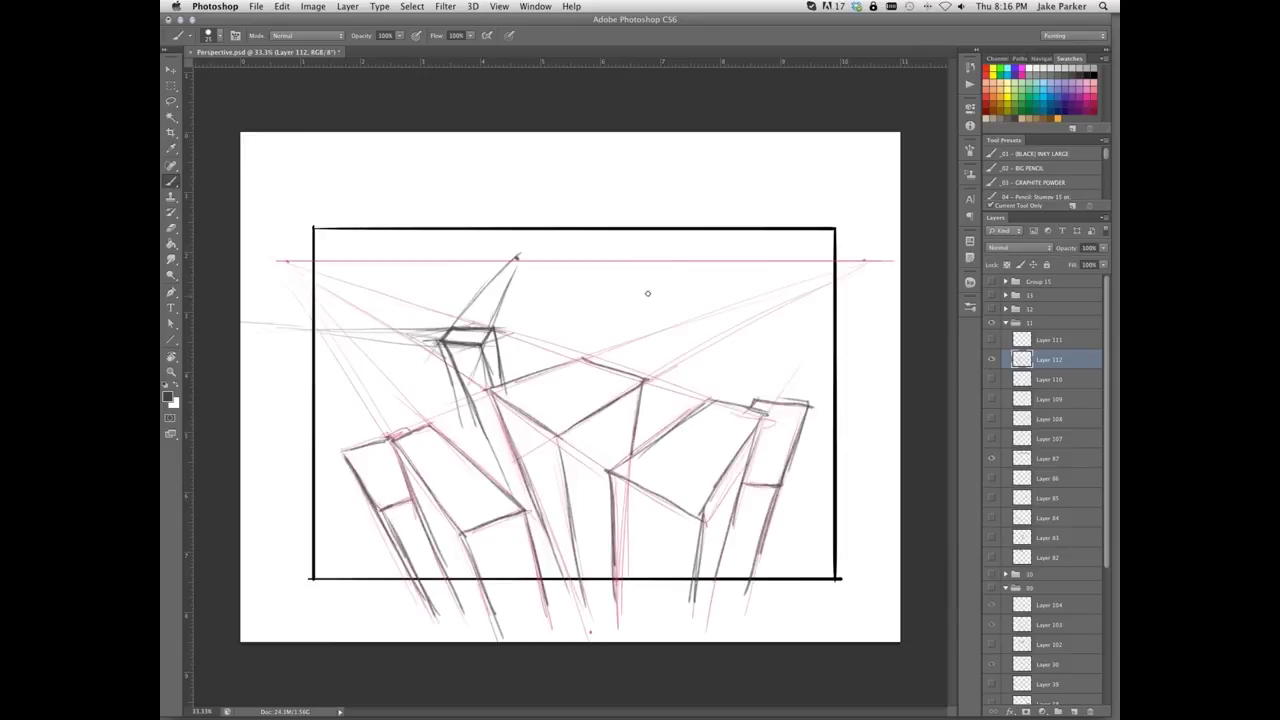
Draw a stick figure dangling from a helicopter, then hide the sketch layer.
mouse_move(657, 289)
mouse_down()
mouse_move(652, 308)
mouse_move(655, 291)
mouse_move(684, 309)
mouse_move(679, 335)
mouse_move(693, 344)
mouse_move(713, 324)
mouse_move(694, 289)
mouse_move(661, 335)
mouse_up()
mouse_move(692, 291)
mouse_down()
mouse_move(779, 182)
mouse_move(796, 146)
mouse_move(778, 146)
mouse_up()
drag(804, 166, 838, 164)
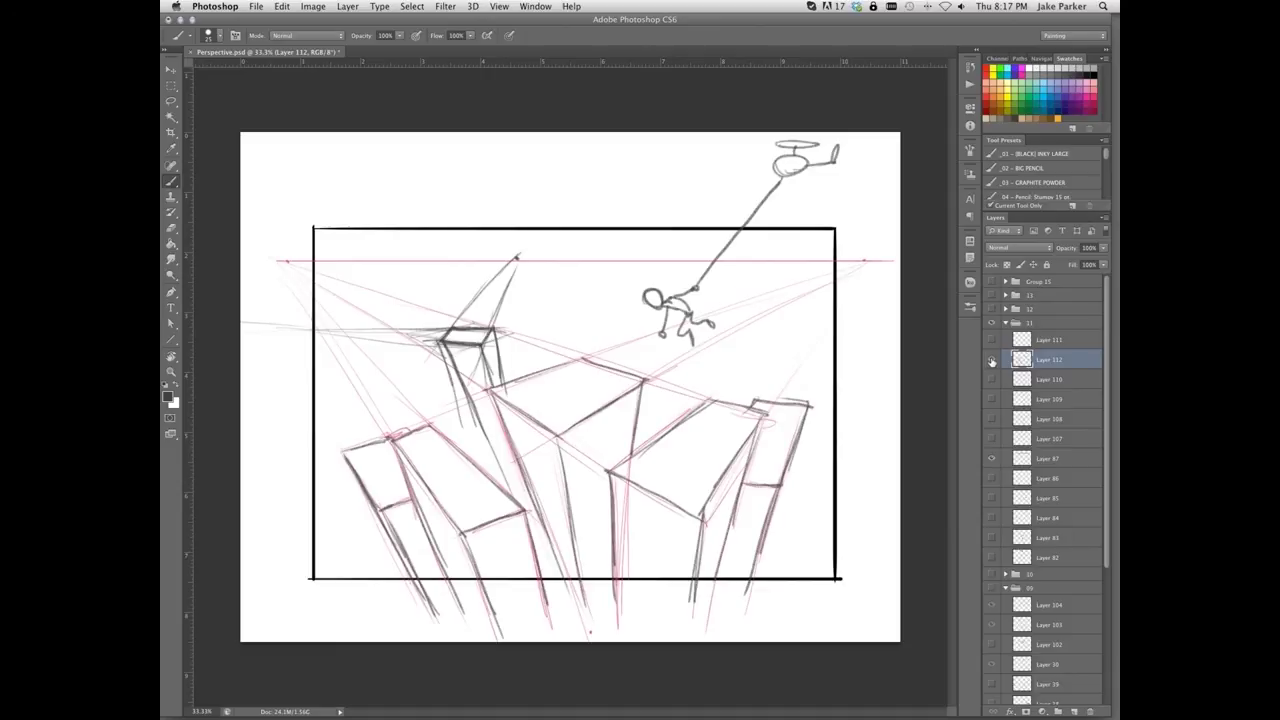
click(991, 360)
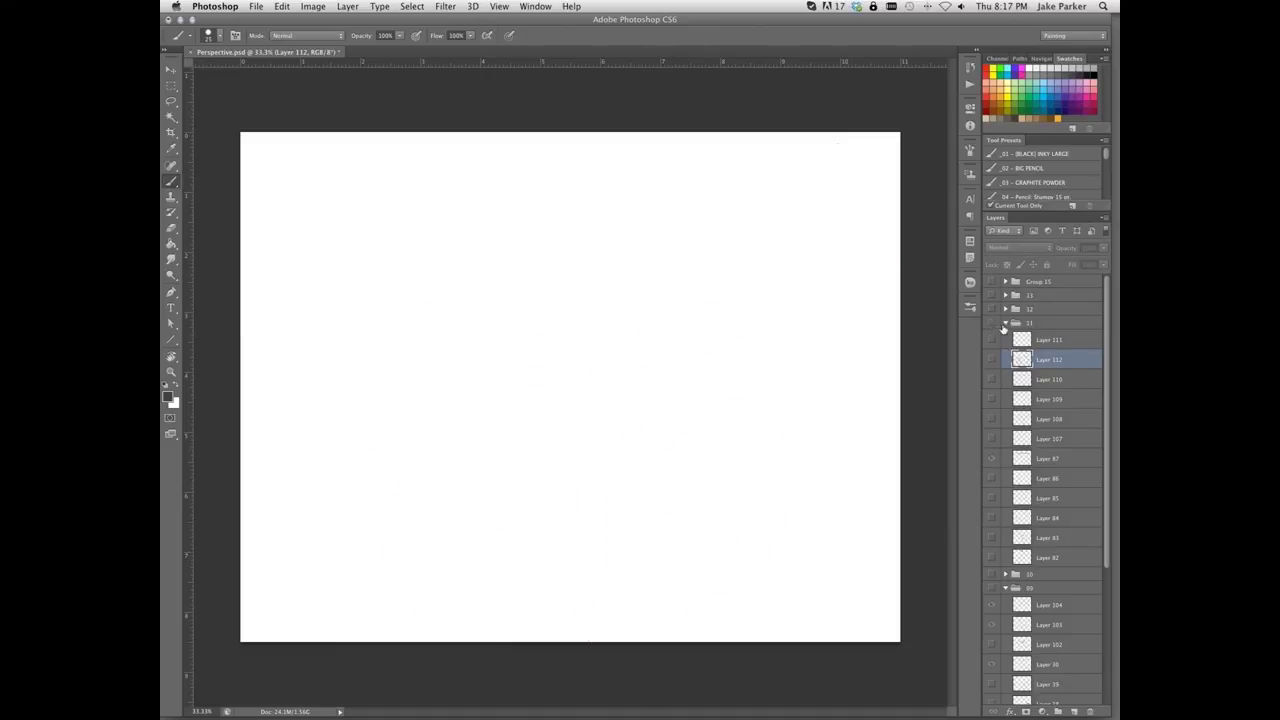